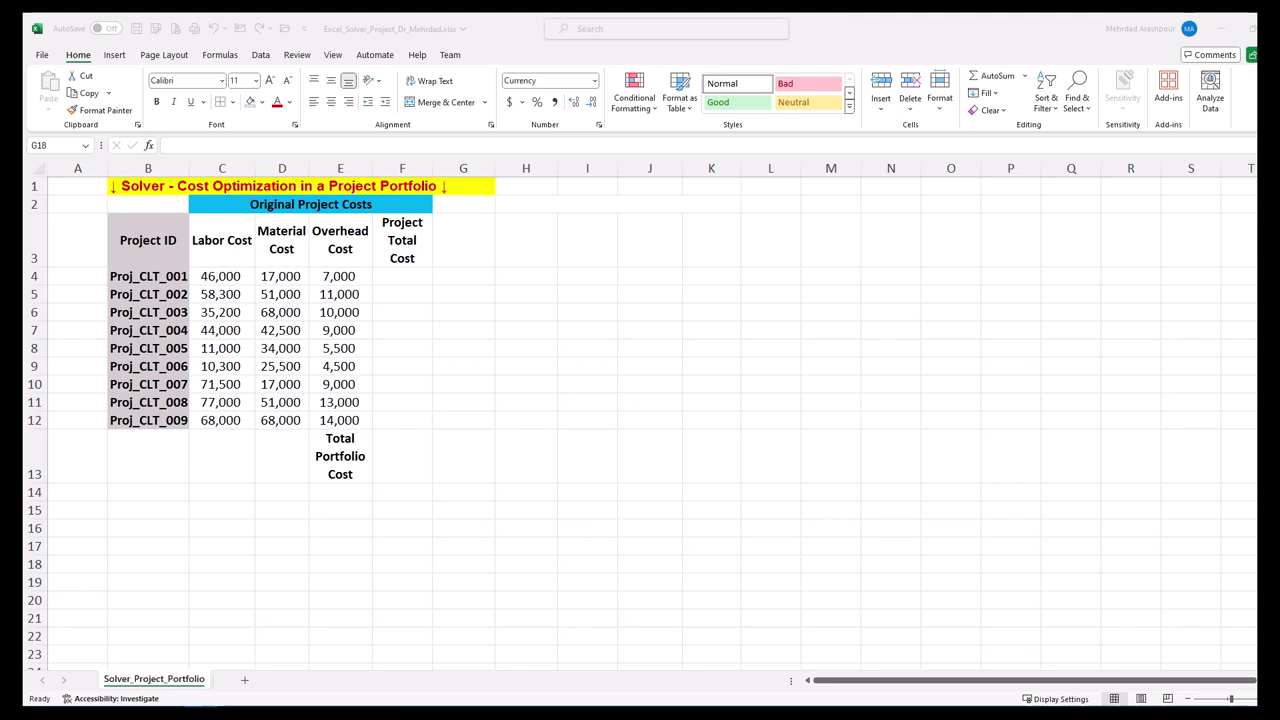
Highlight the project ID list and the labor, material and overhead cost headers.
left_click(155, 280)
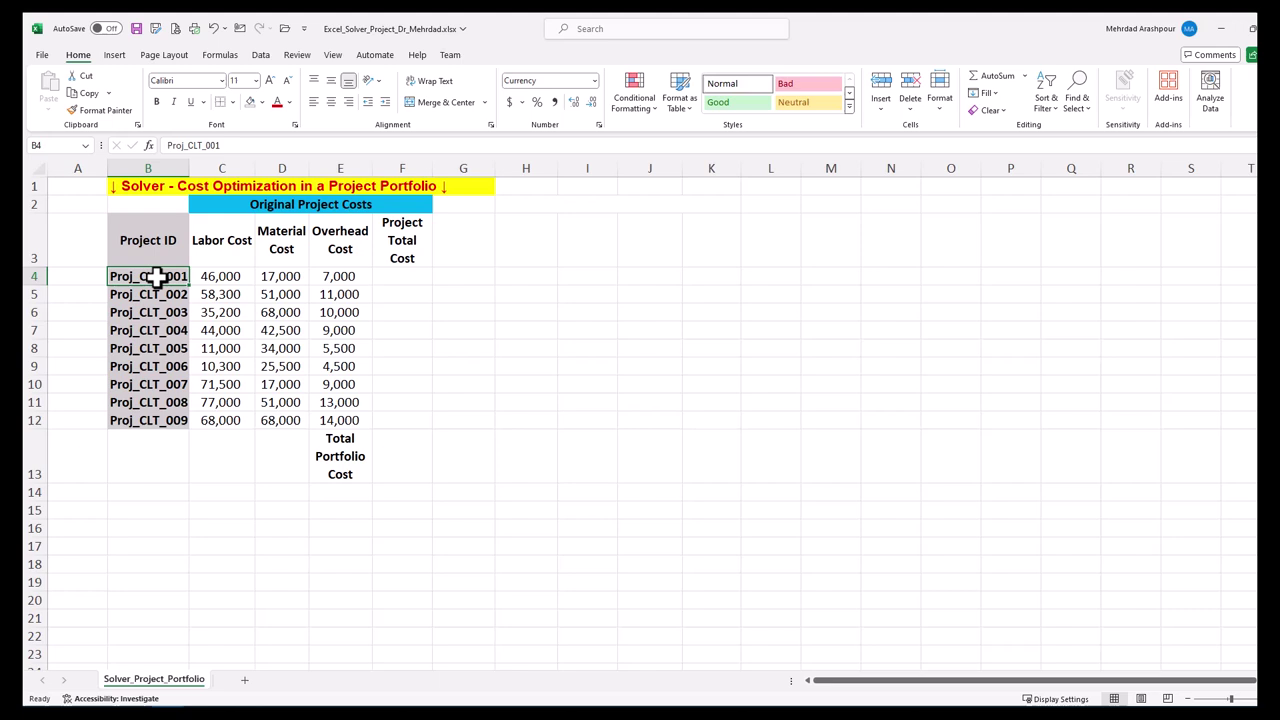
left_click_drag(155, 280, 168, 422)
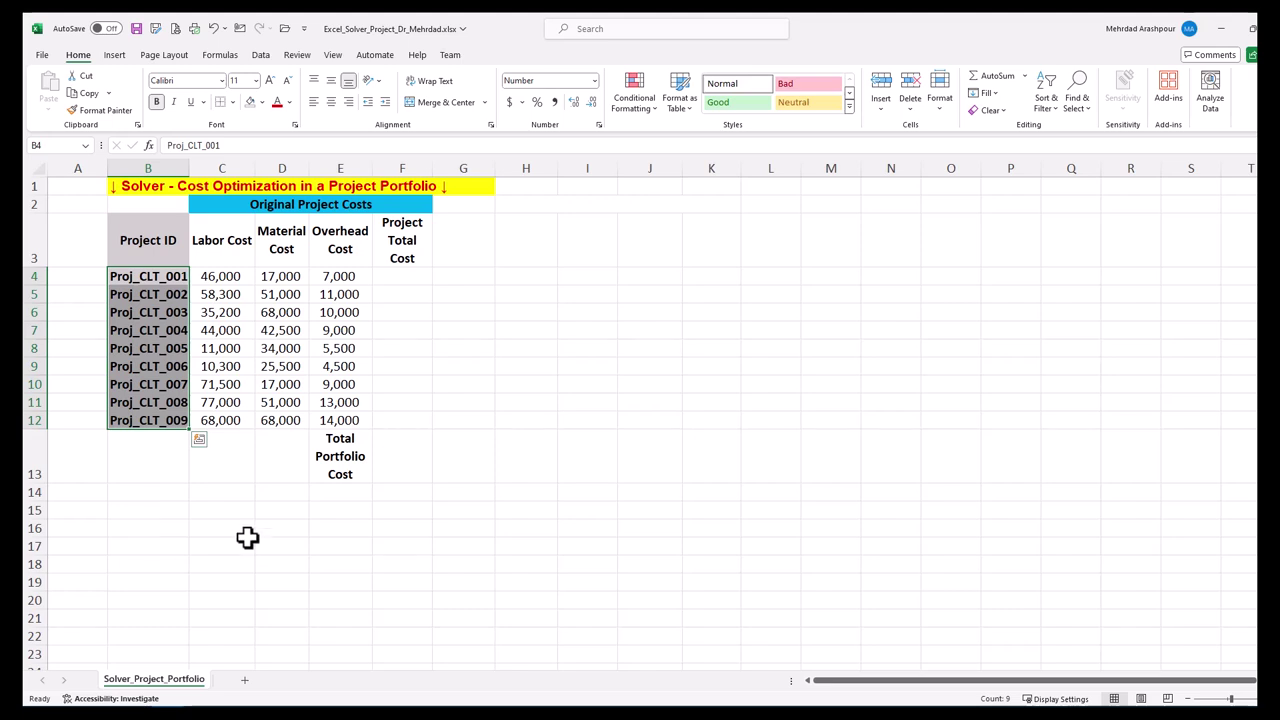
left_click_drag(223, 249, 340, 250)
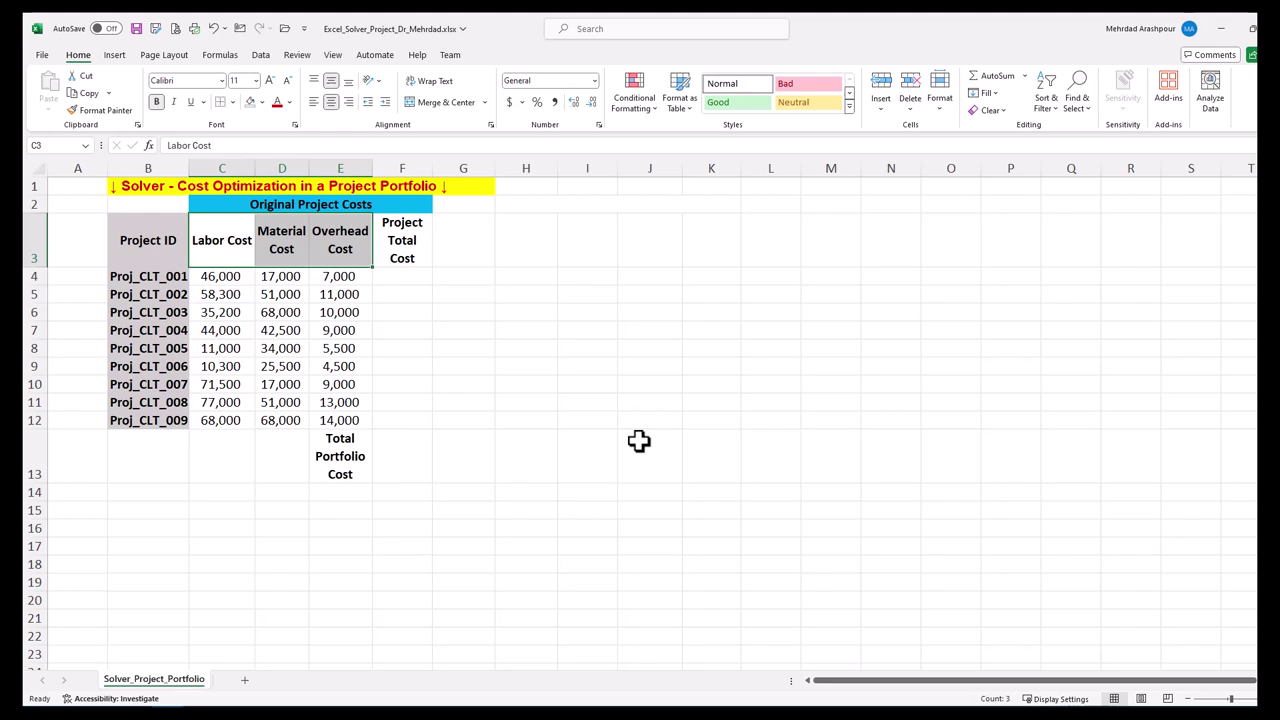
Enter =SUM(C4:E4) in F4 and fill it down through F12.
left_click(414, 281)
type("=s")
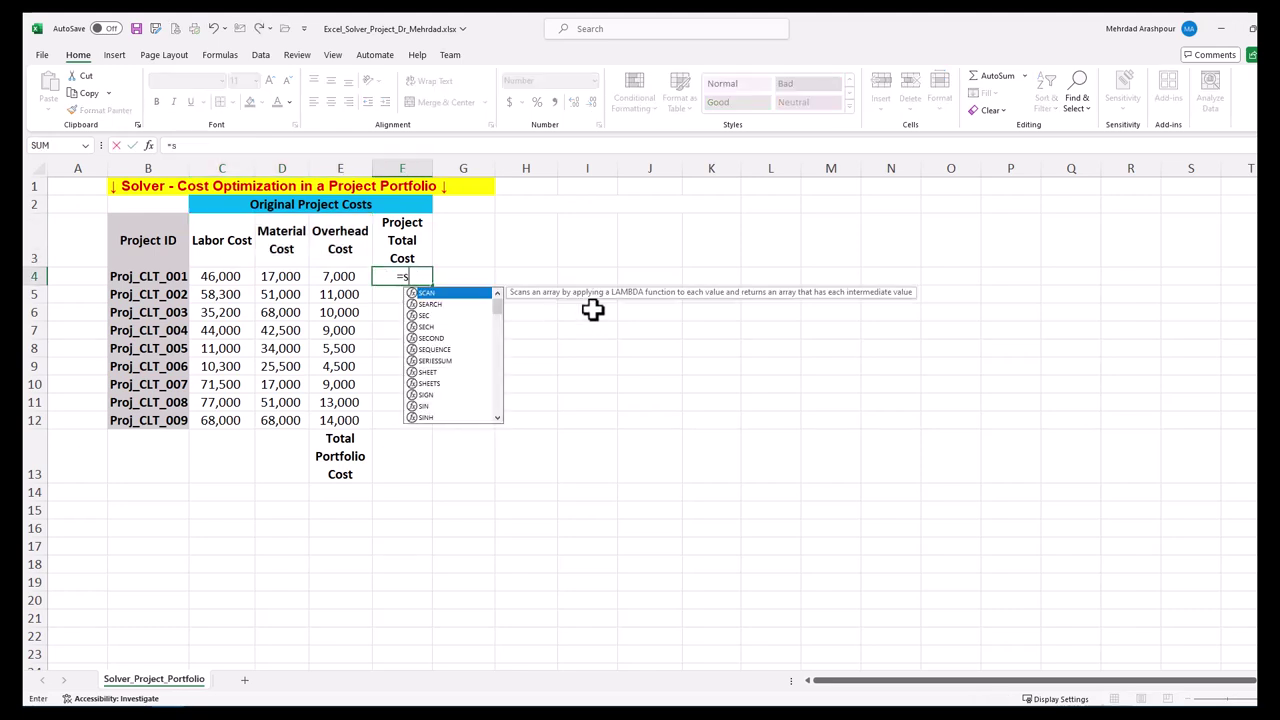
type("um")
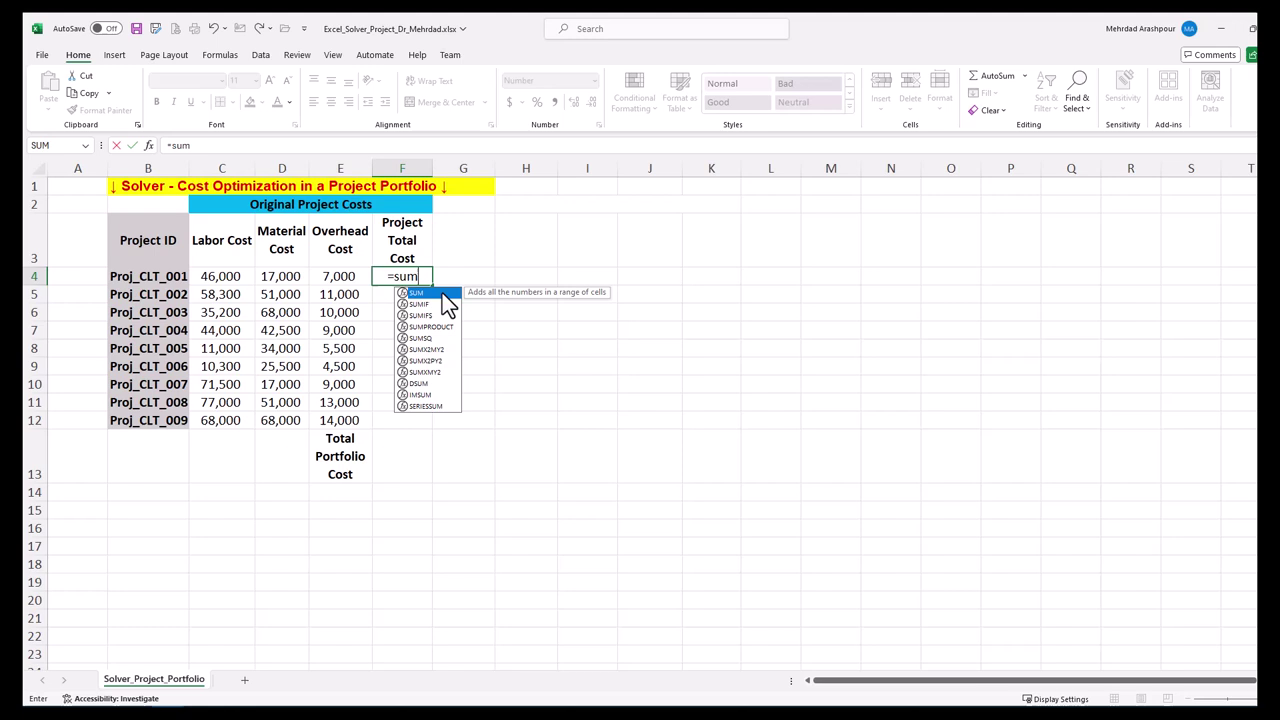
double_click(443, 296)
left_click_drag(228, 277, 325, 278)
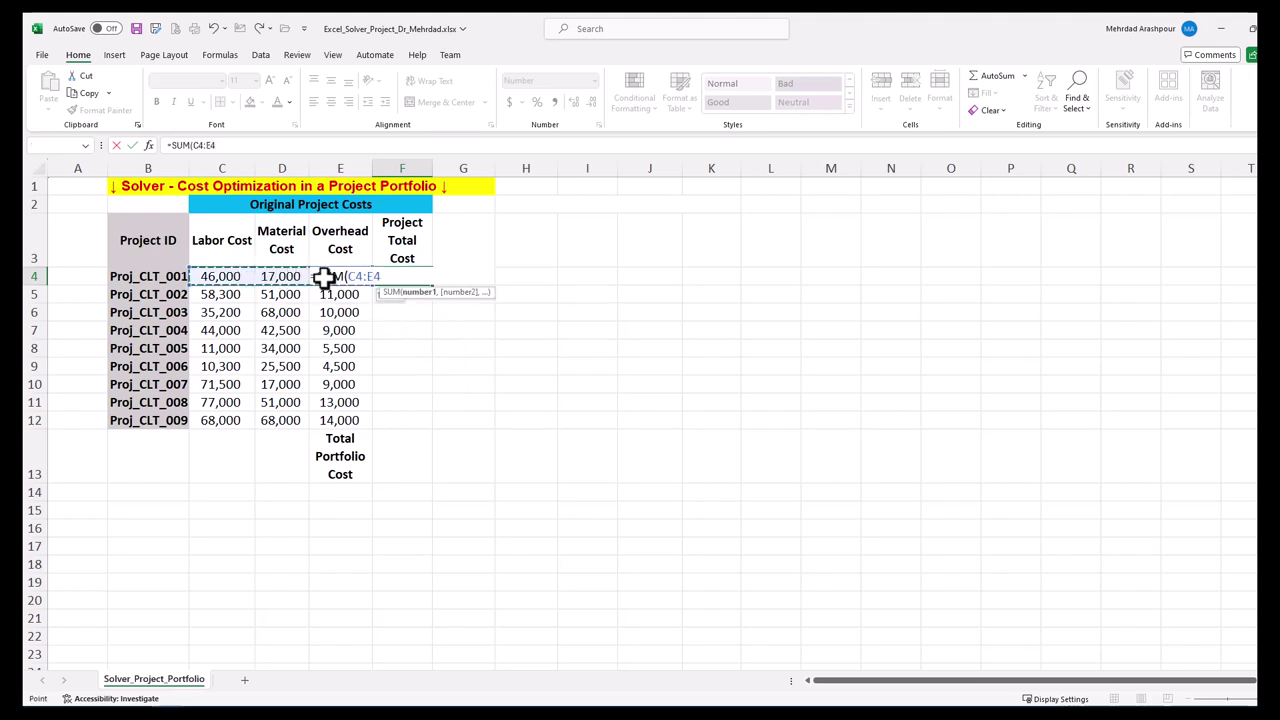
type(")")
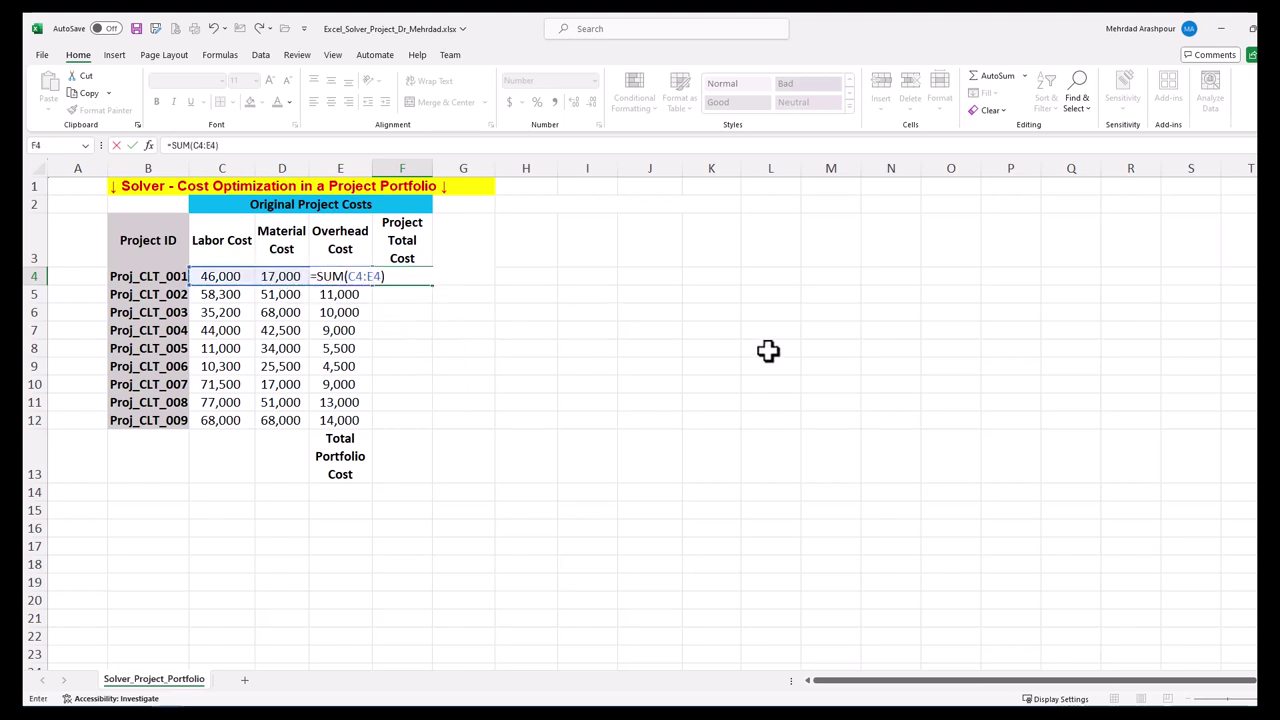
key("Return")
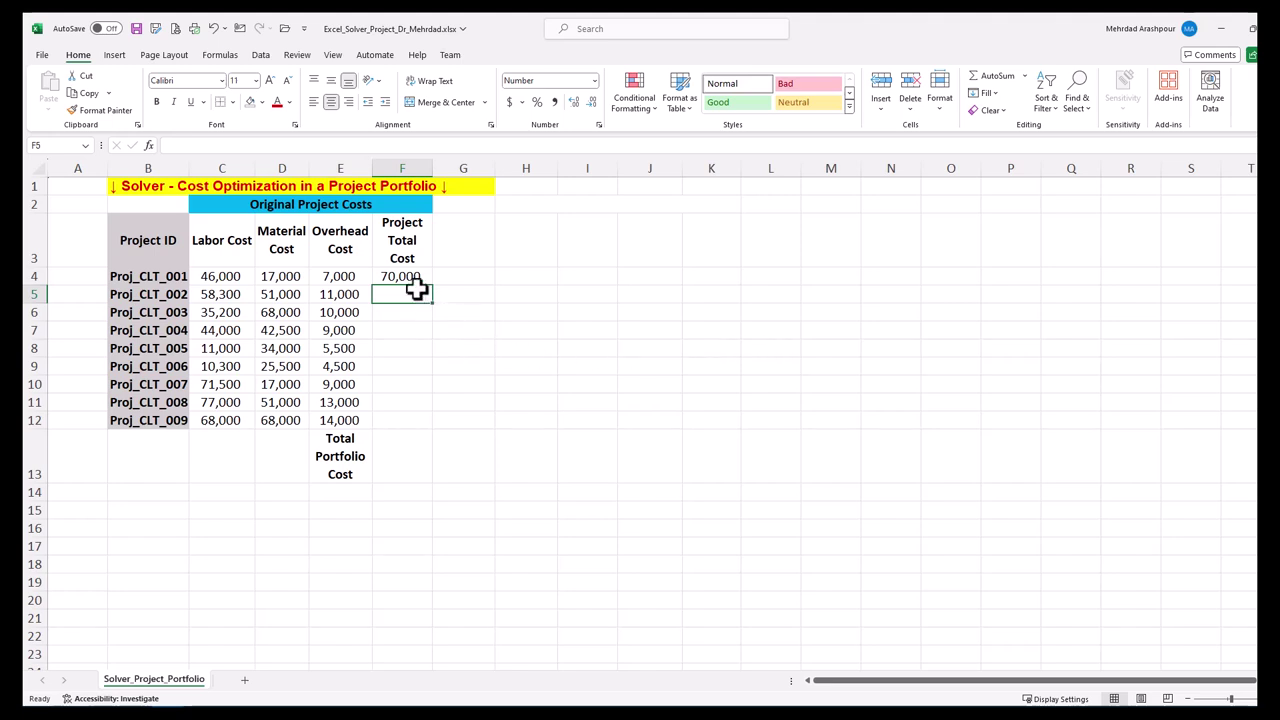
left_click(415, 279)
left_click_drag(431, 287, 423, 423)
left_click(518, 418)
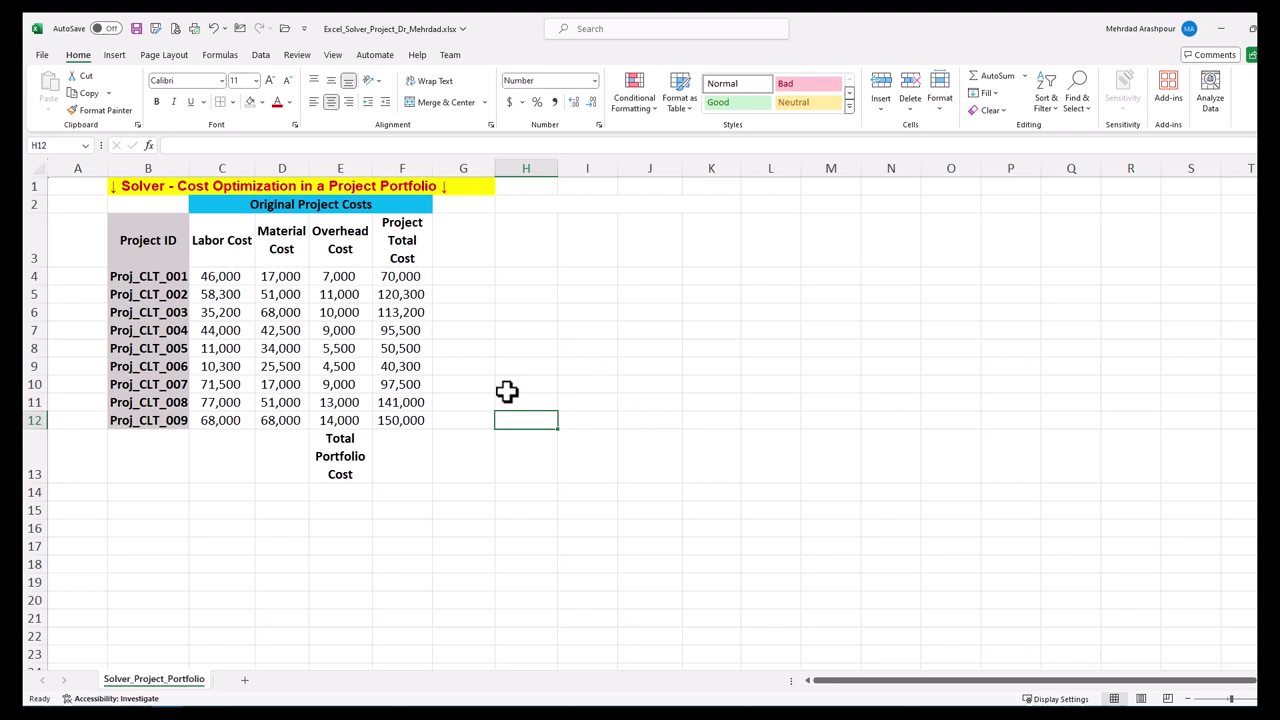
AutoSum F4:F12 into F13 for a portfolio total of 878,300.
left_click(402, 456)
left_click(990, 76)
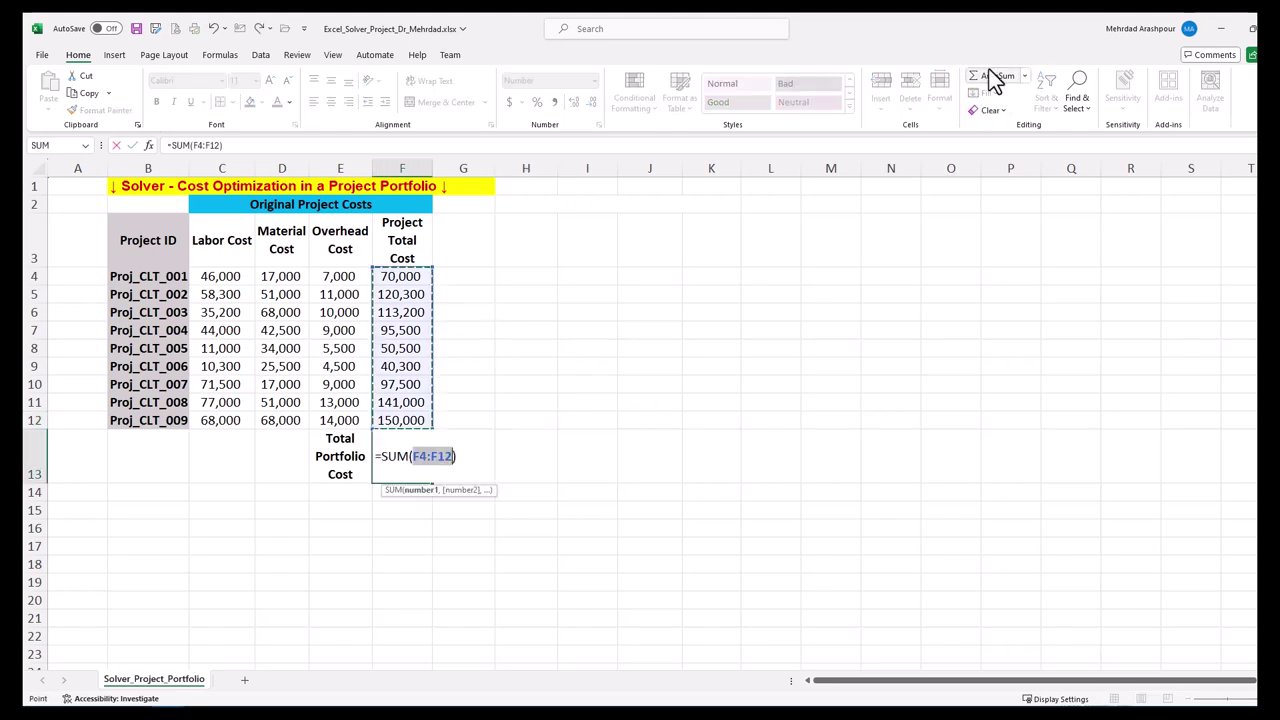
key("Return")
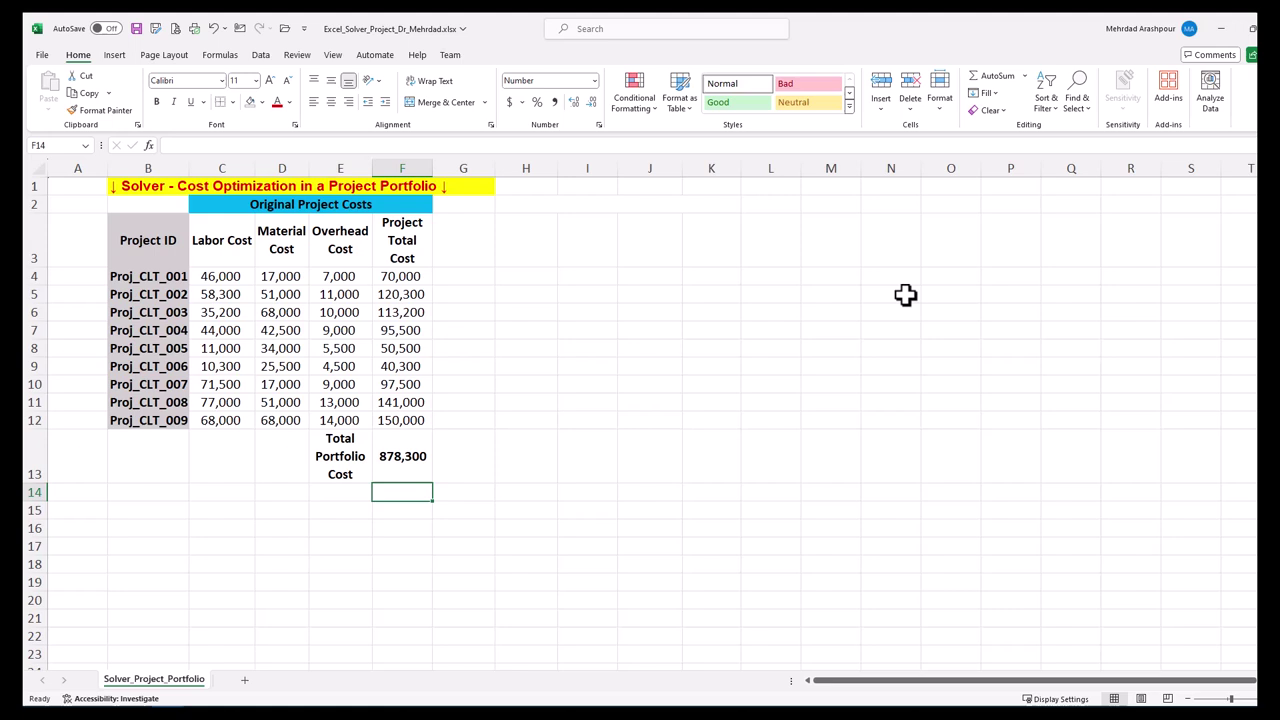
Paste the Constraints heading, the $800,000 portfolio cap and the $70,000 material limit.
left_click(134, 512)
key("ctrl+c")
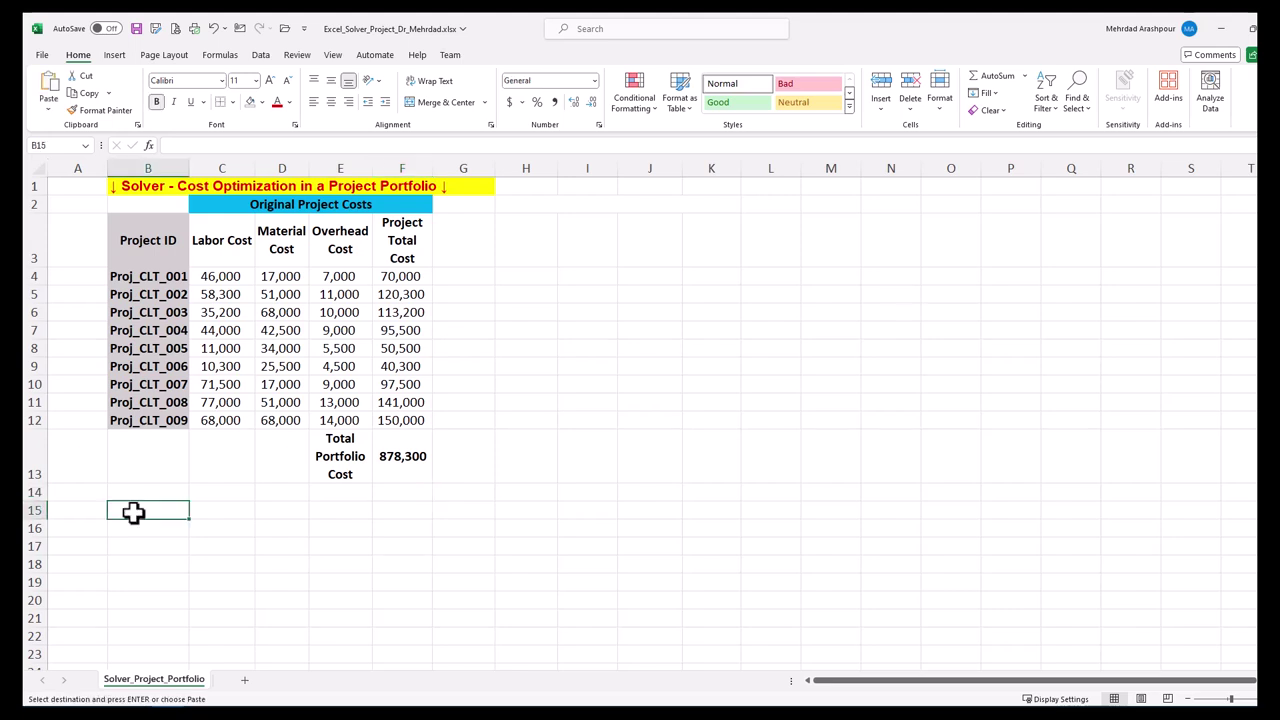
key("ctrl+v")
left_click(107, 565)
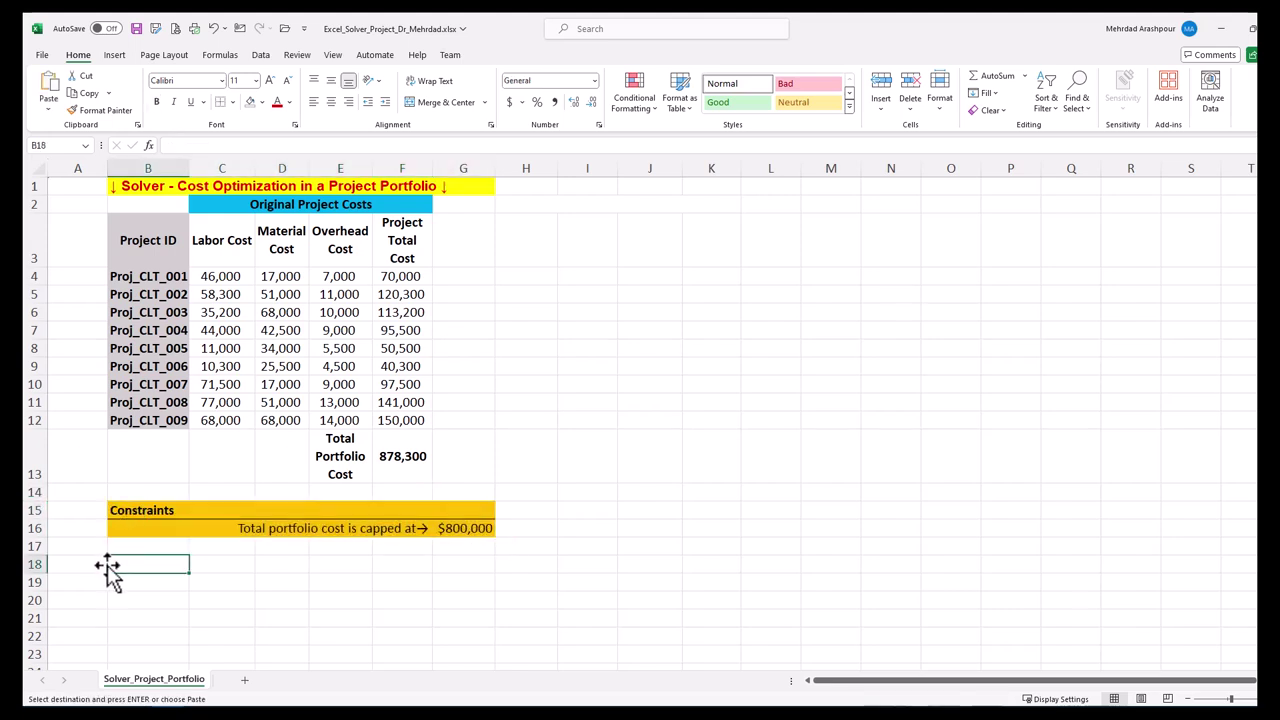
left_click(137, 546)
key("ctrl+v")
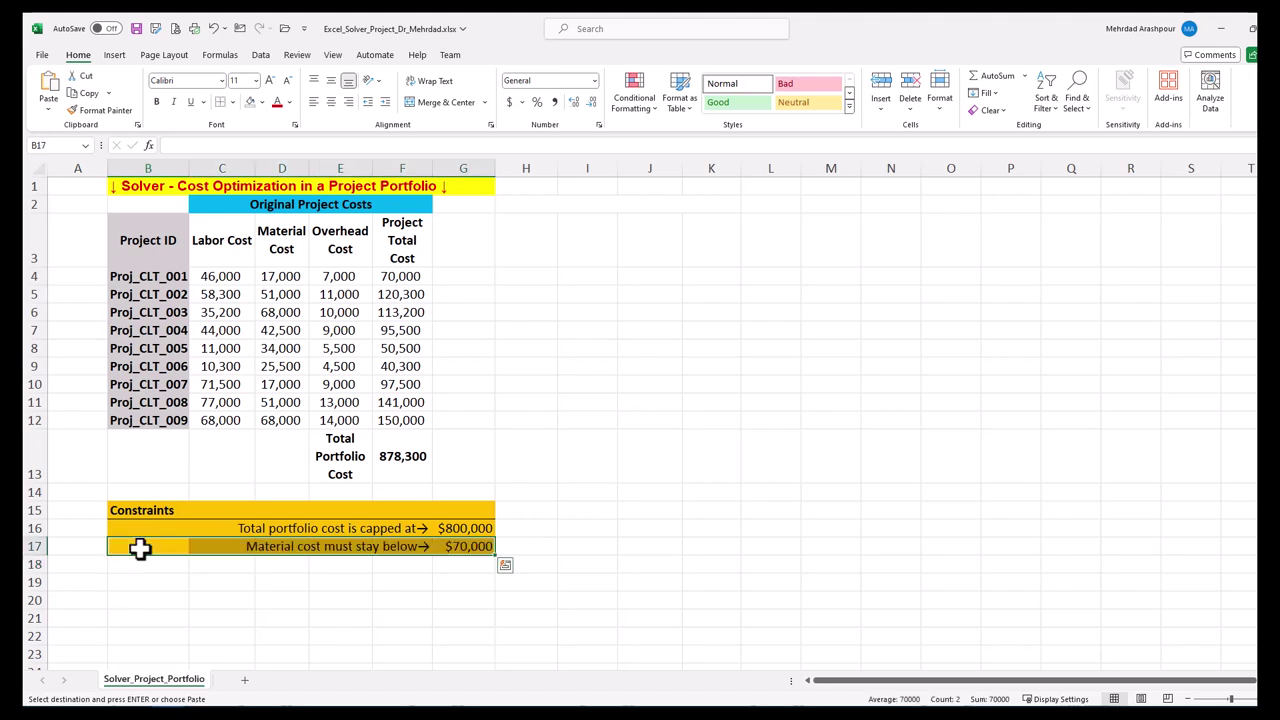
Paste the $8,000 overhead minimum and $143,000 per-project total limit rows.
left_click(138, 566)
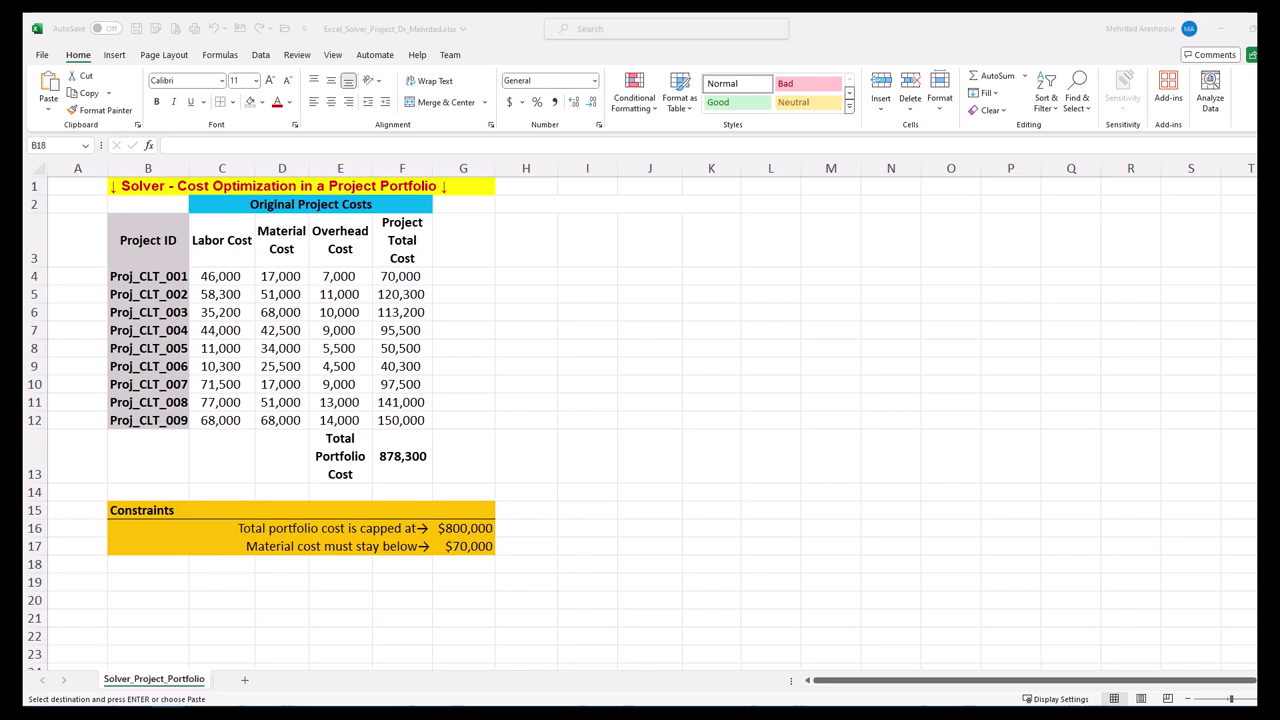
left_click(130, 569)
key("ctrl+v")
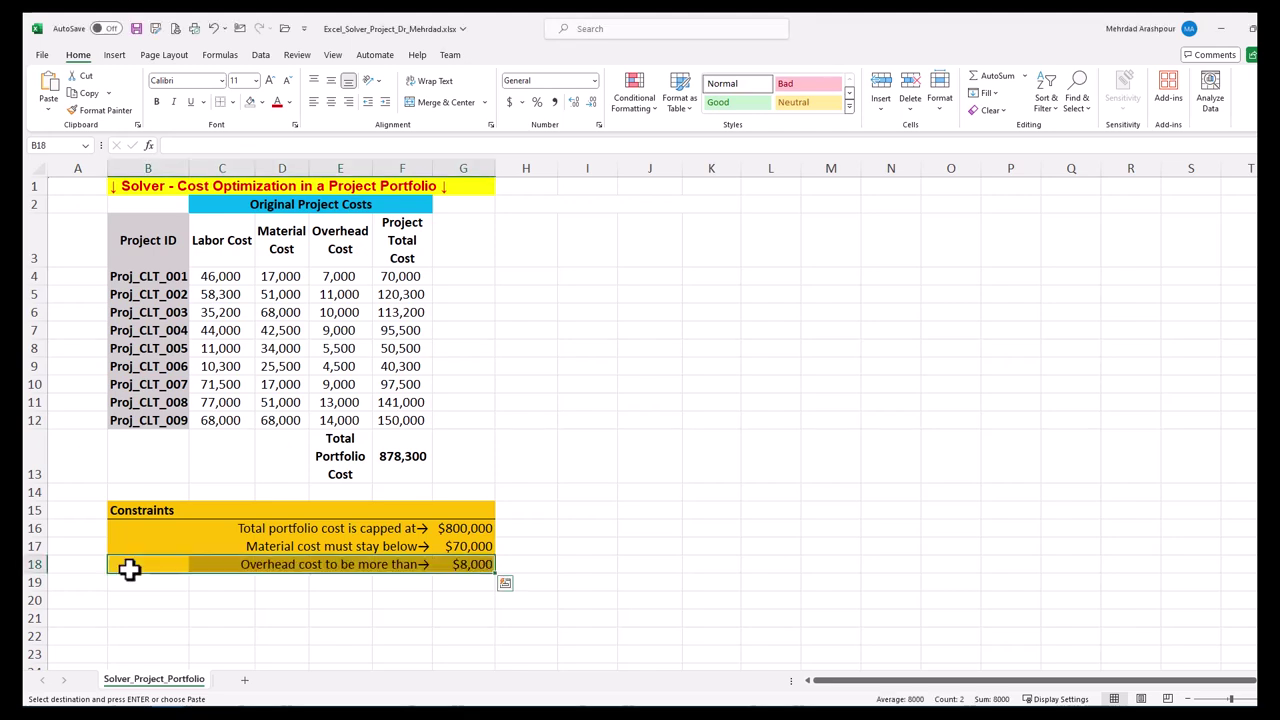
left_click(128, 583)
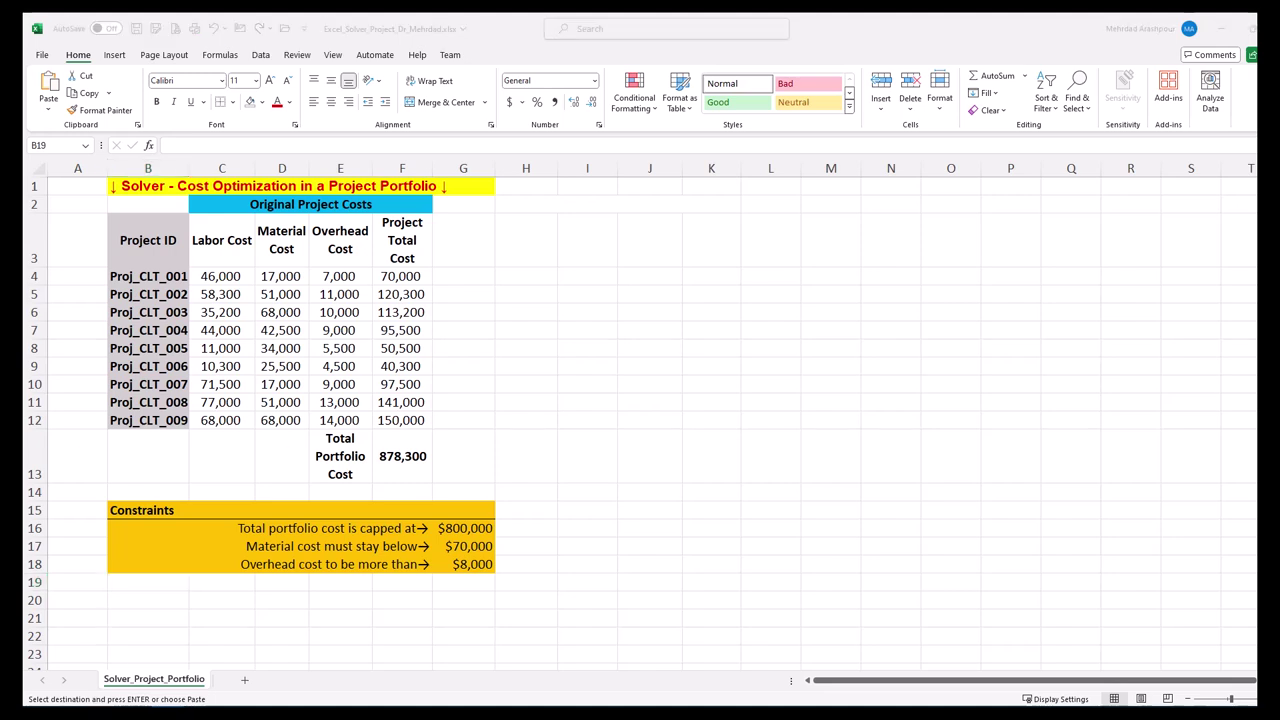
left_click(120, 583)
key("ctrl+v")
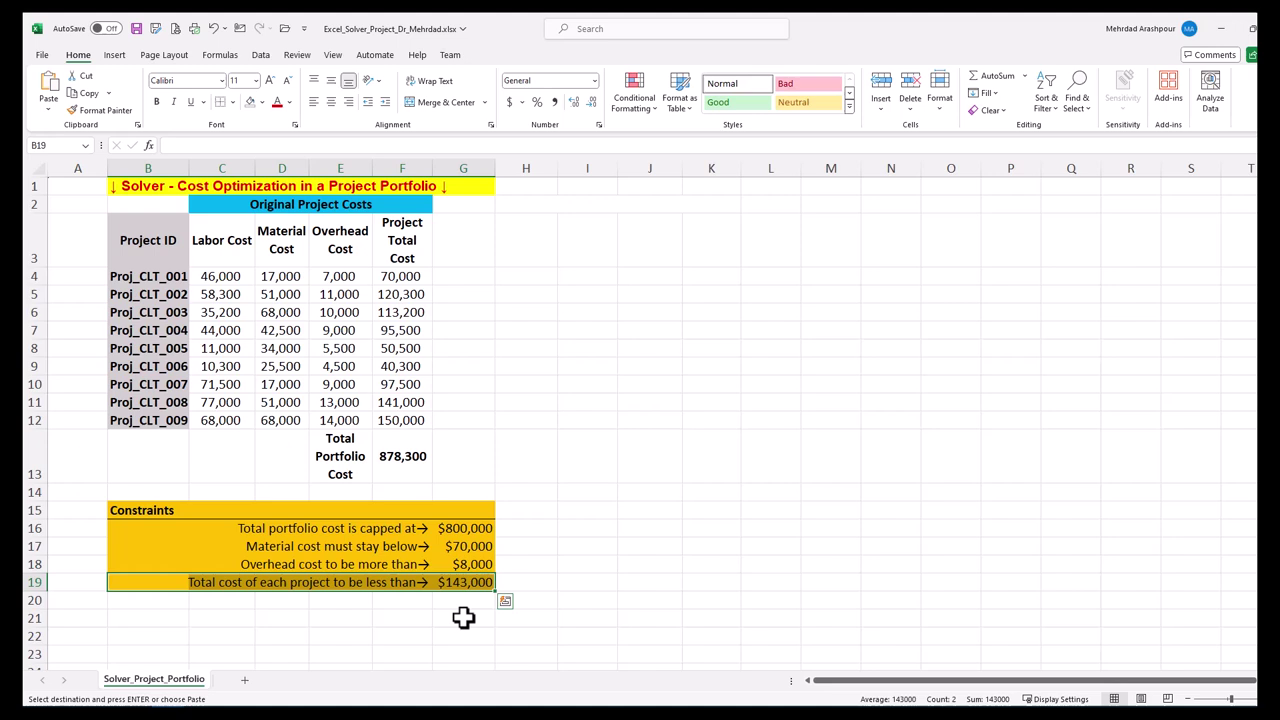
left_click(482, 621)
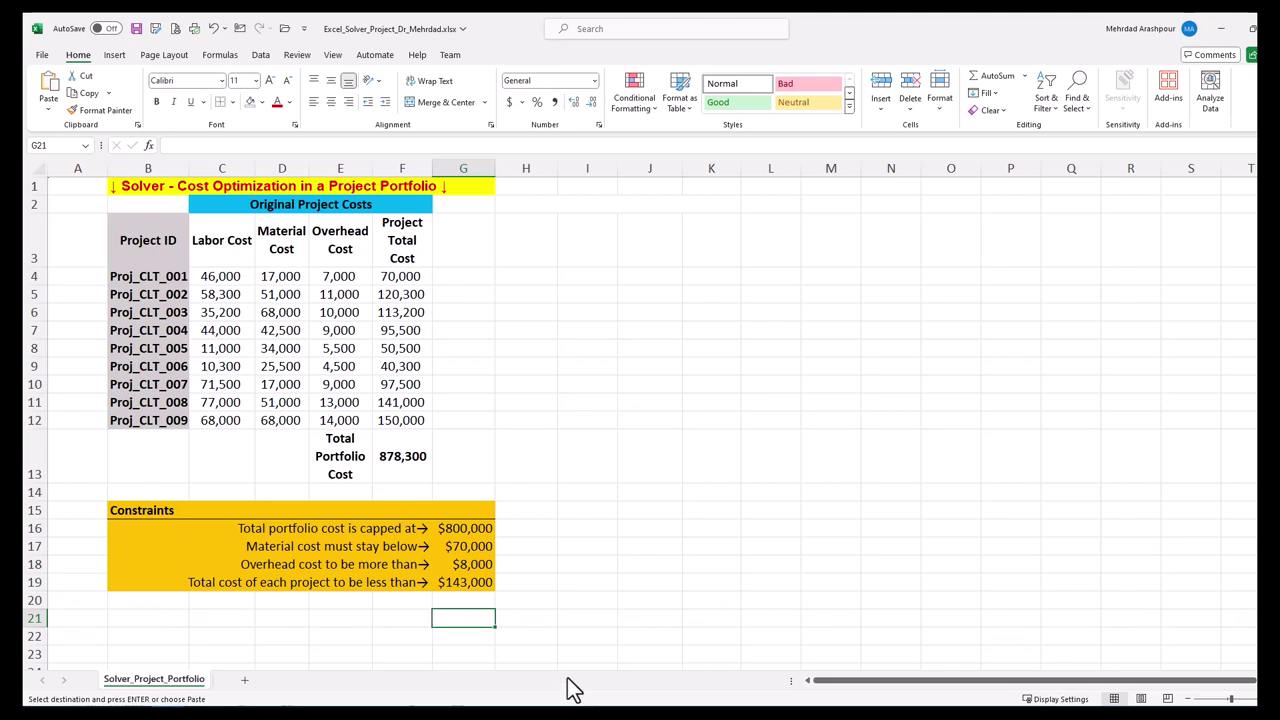
Tick Solver Add-in in Excel Options' add-in manager so Solver appears under Data.
left_click(42, 55)
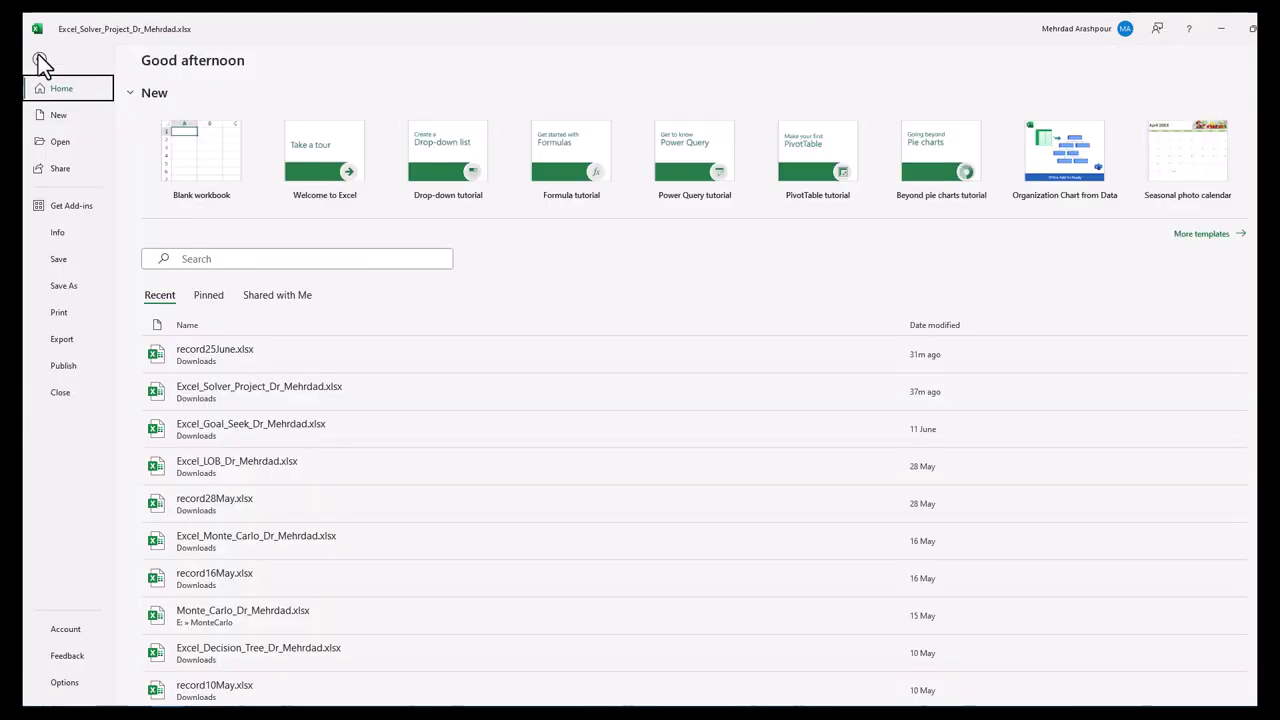
left_click(82, 684)
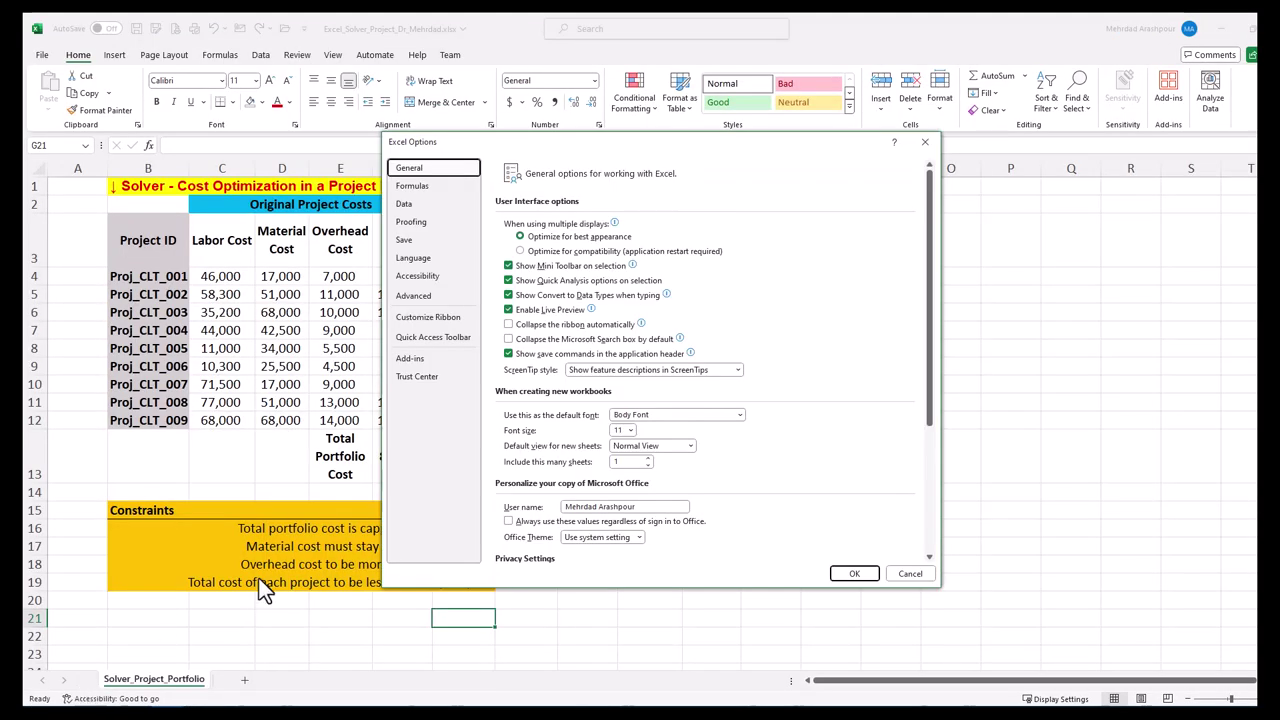
left_click(420, 360)
left_click(652, 550)
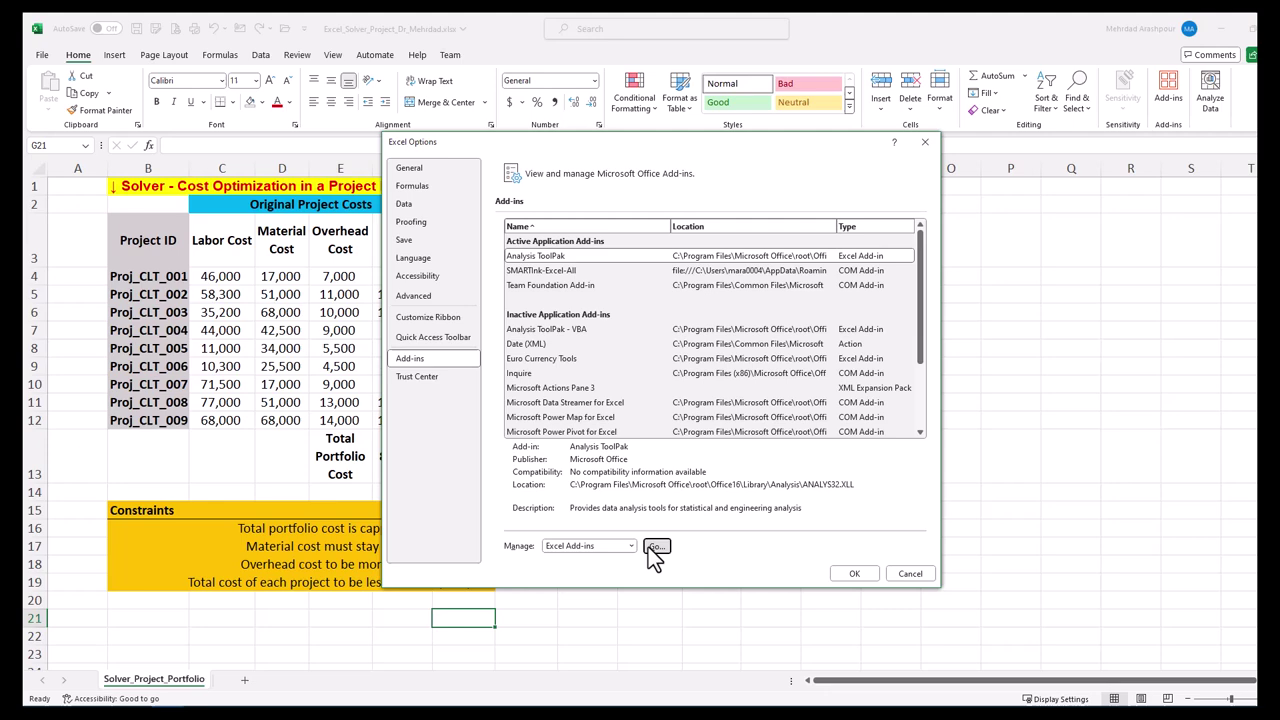
left_click(113, 86)
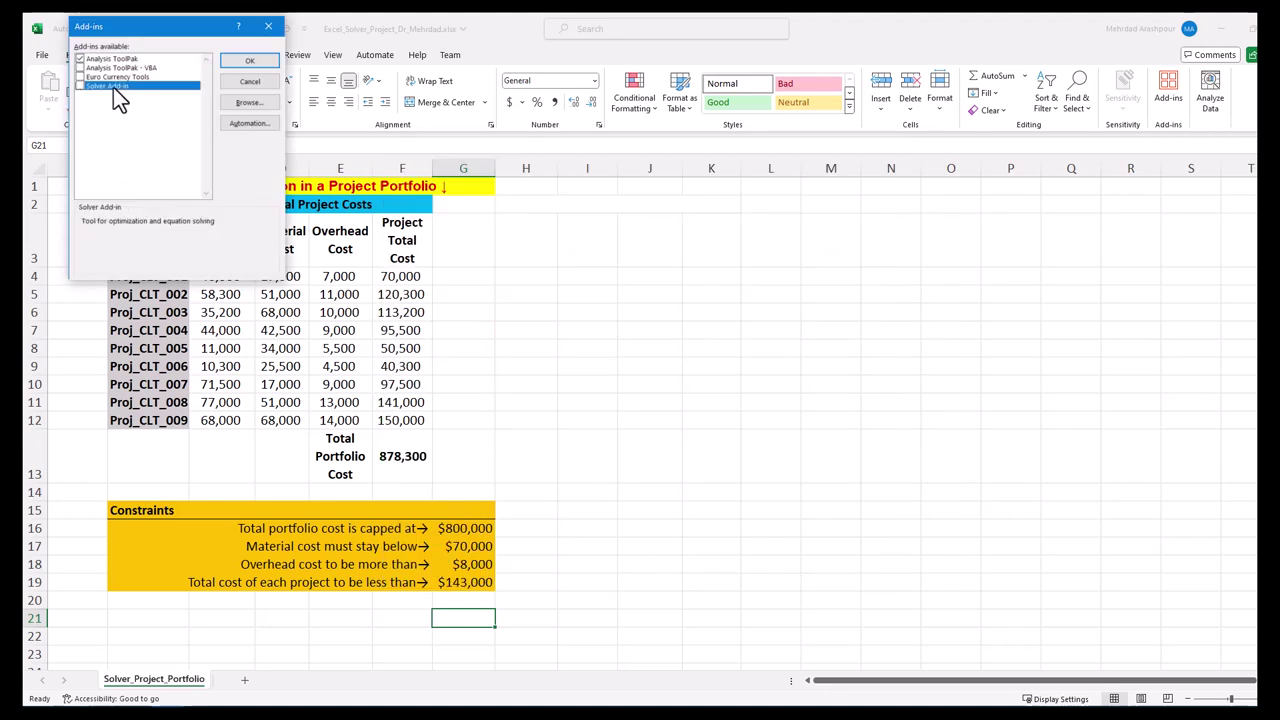
left_click(242, 62)
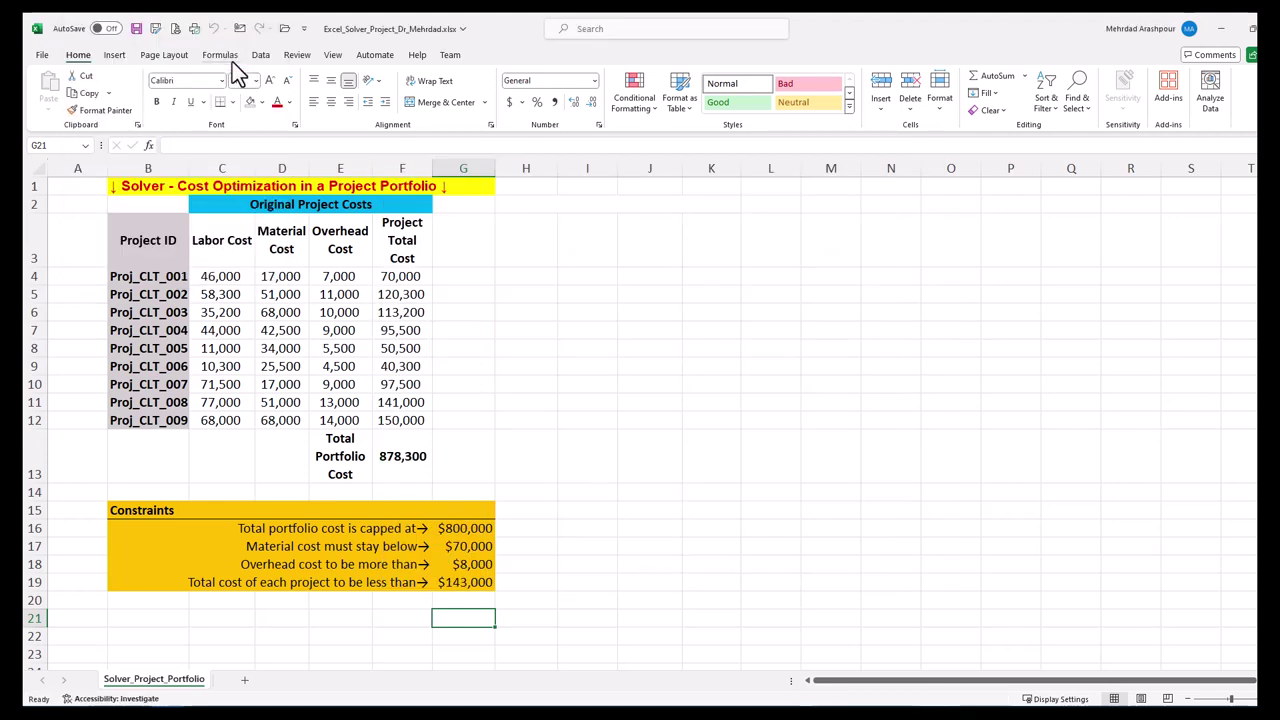
left_click(259, 56)
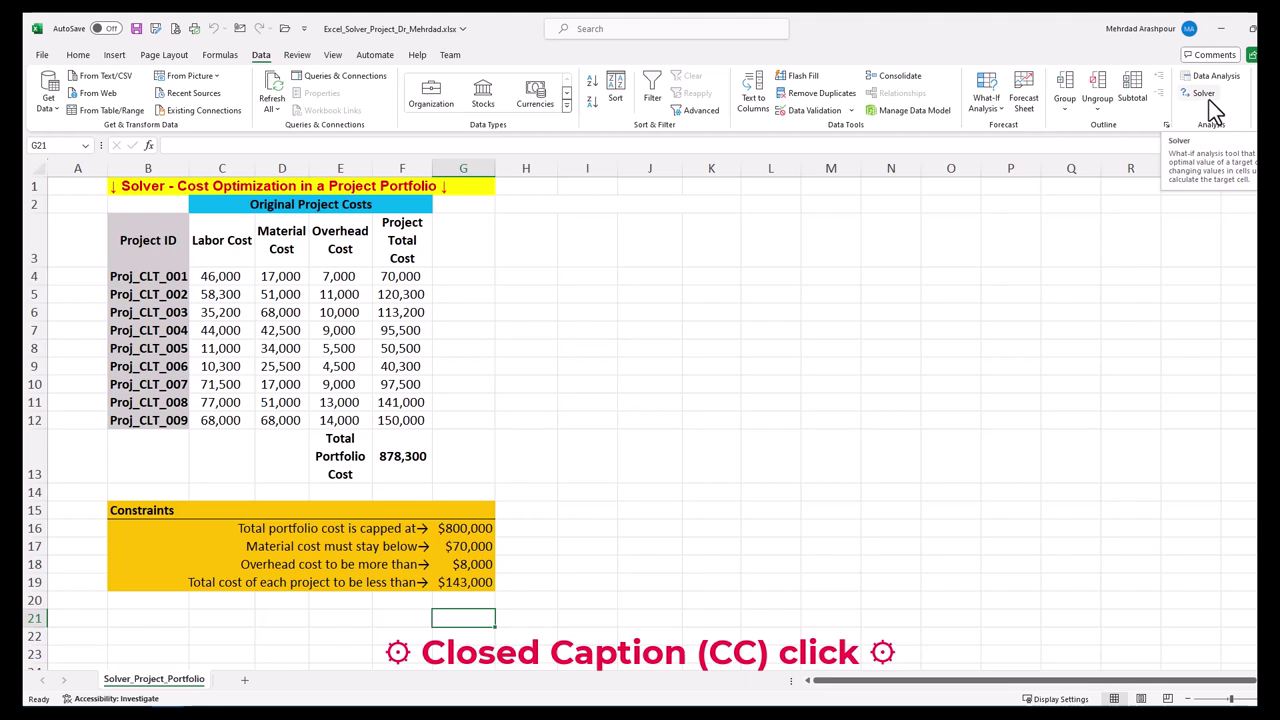
key("ctrl+c")
Add the Optimized Project Costs headers and paste a copy of C4:F13 into H4.
left_click(520, 204)
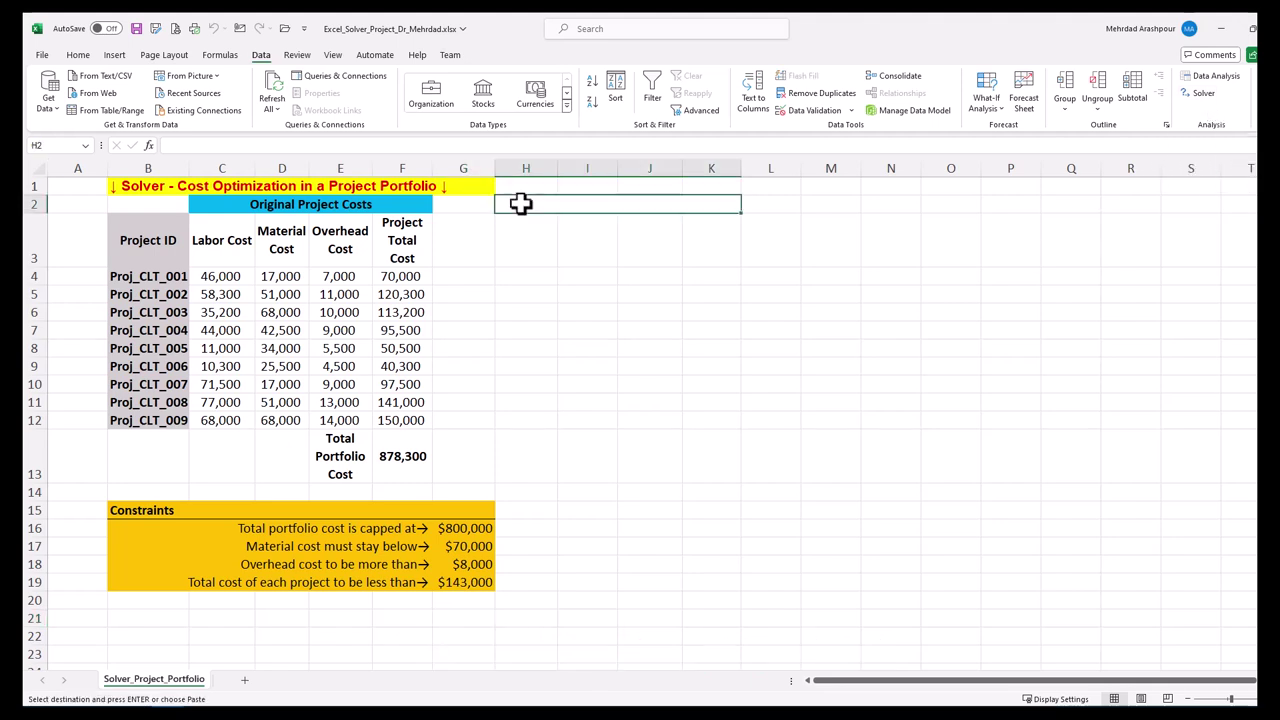
key("Return")
left_click_drag(245, 277, 390, 458)
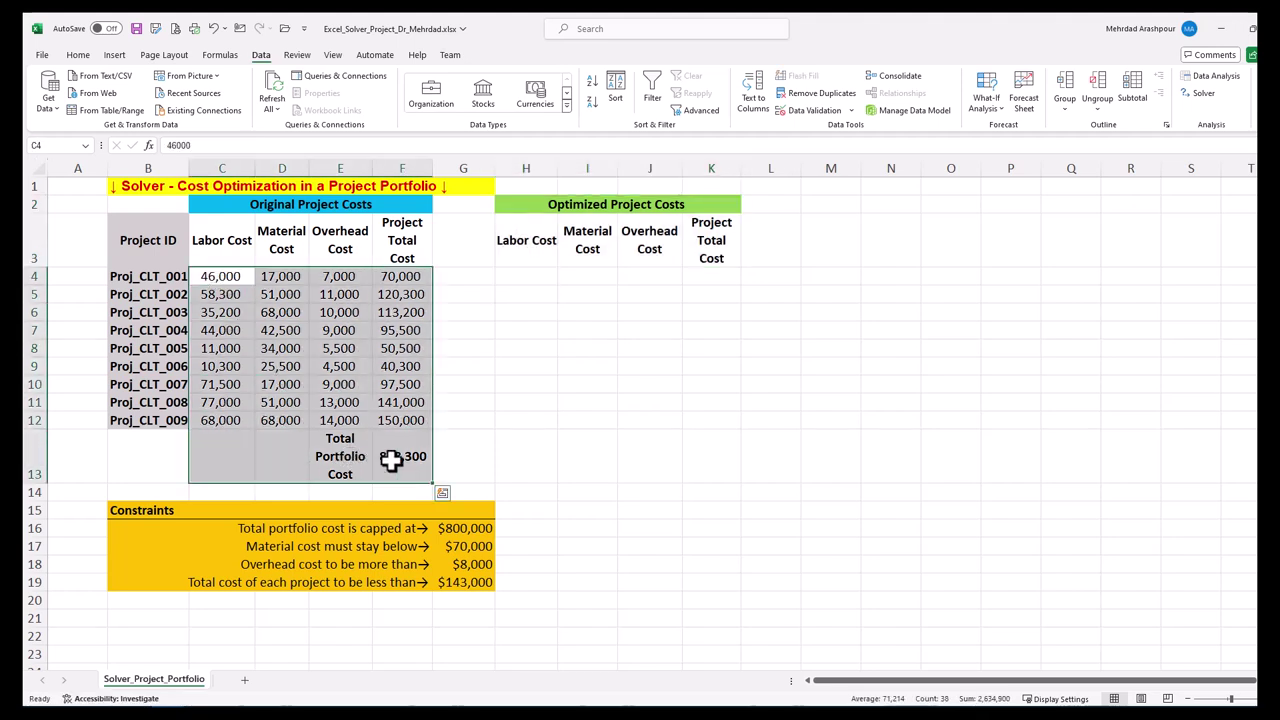
key("ctrl+c")
left_click(500, 280)
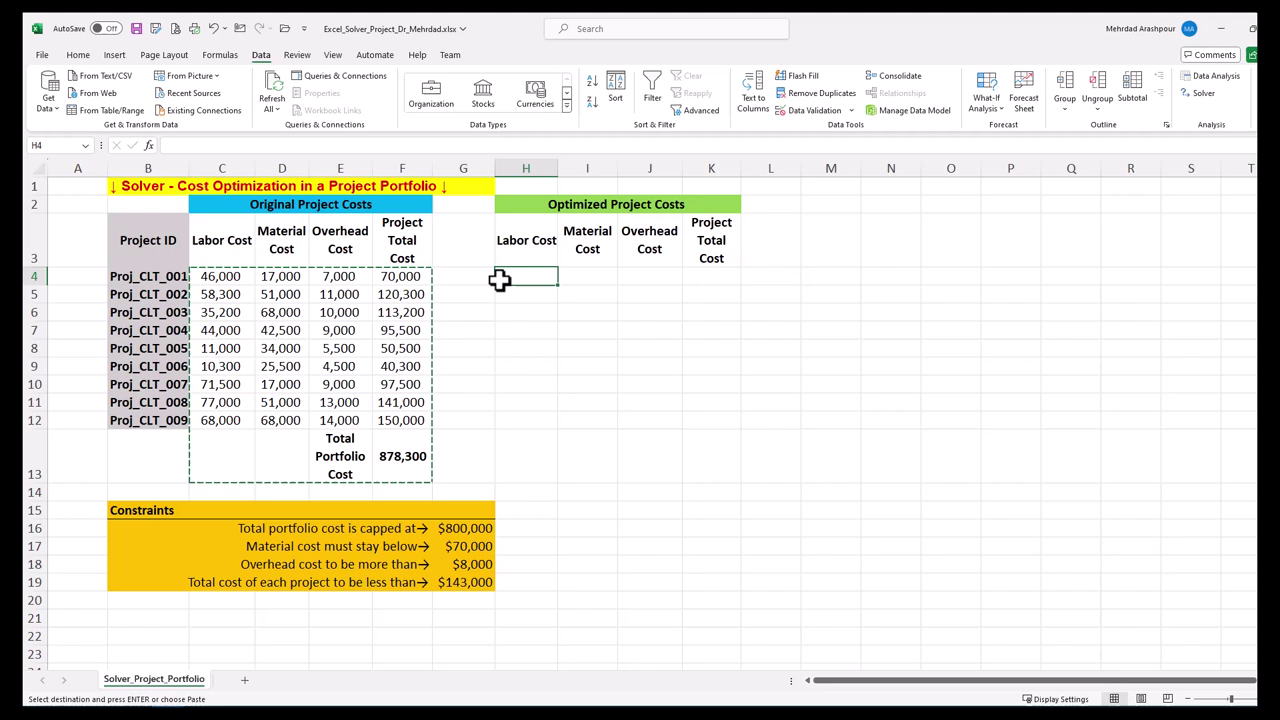
key("ctrl+v")
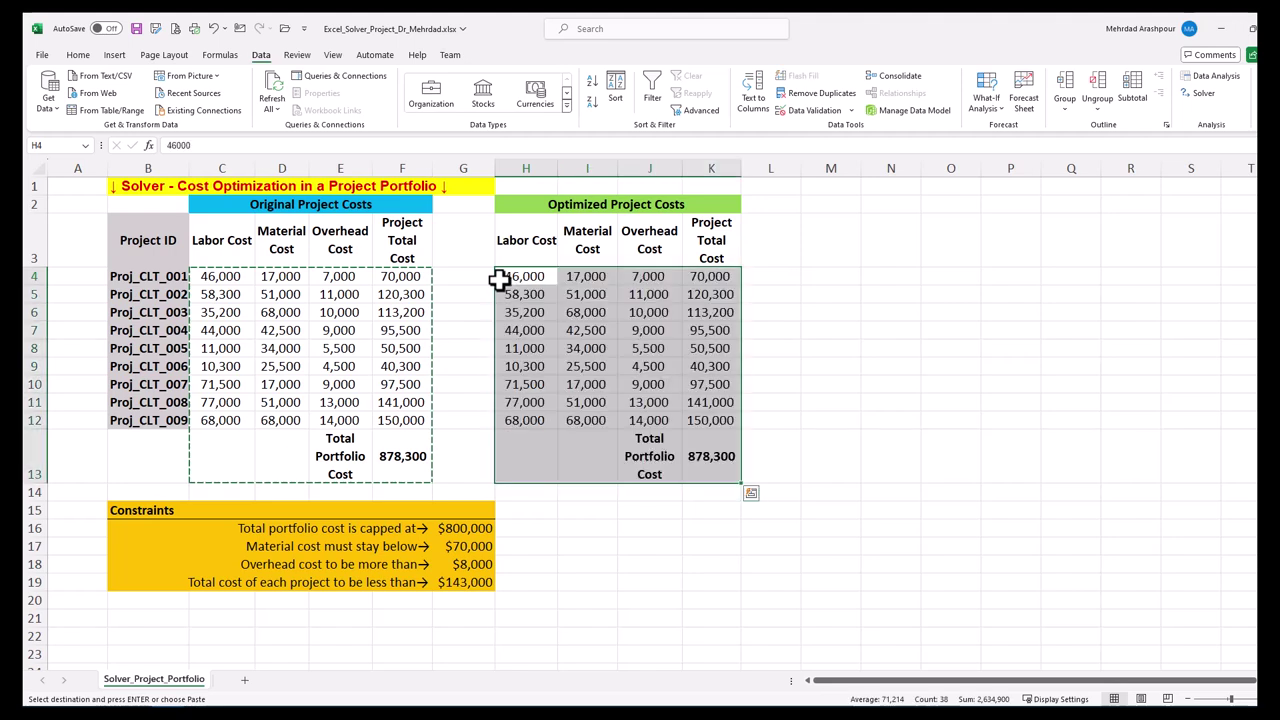
left_click(793, 456)
key("Left")
key("Escape")
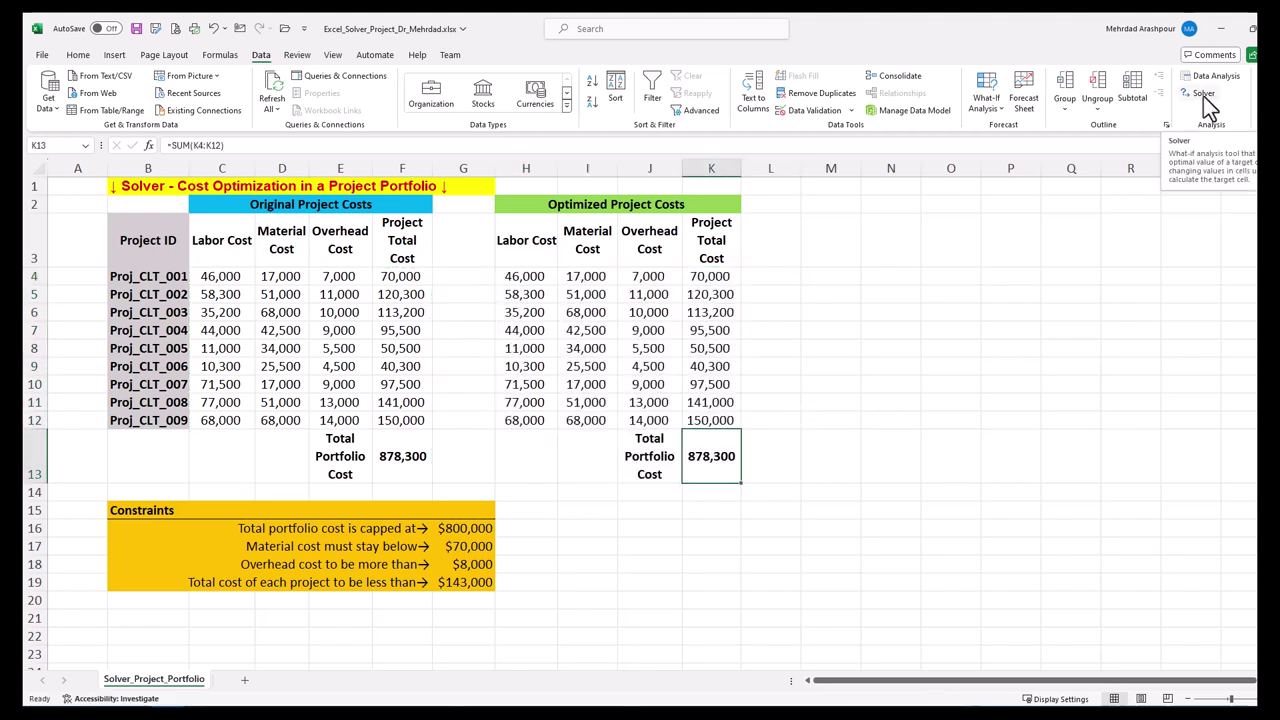
Open Solver and set objective $K$13 to a target value of 800000.
left_click(1203, 93)
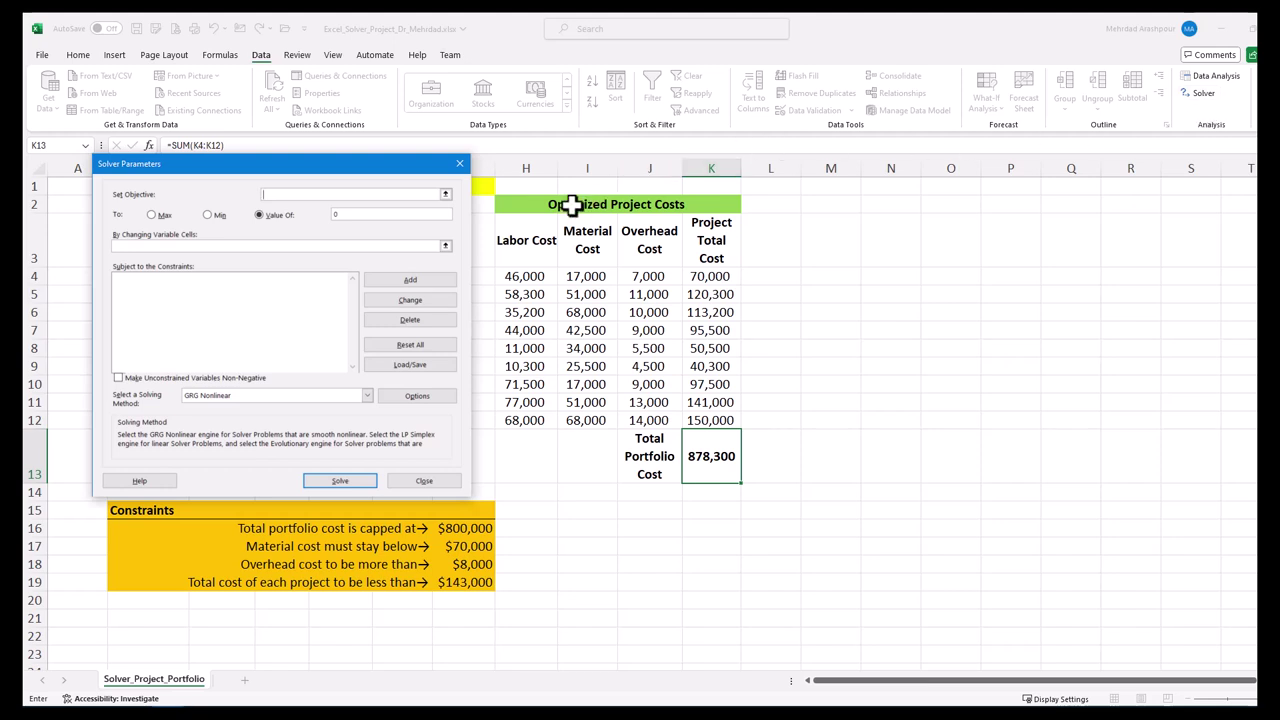
left_click(446, 196)
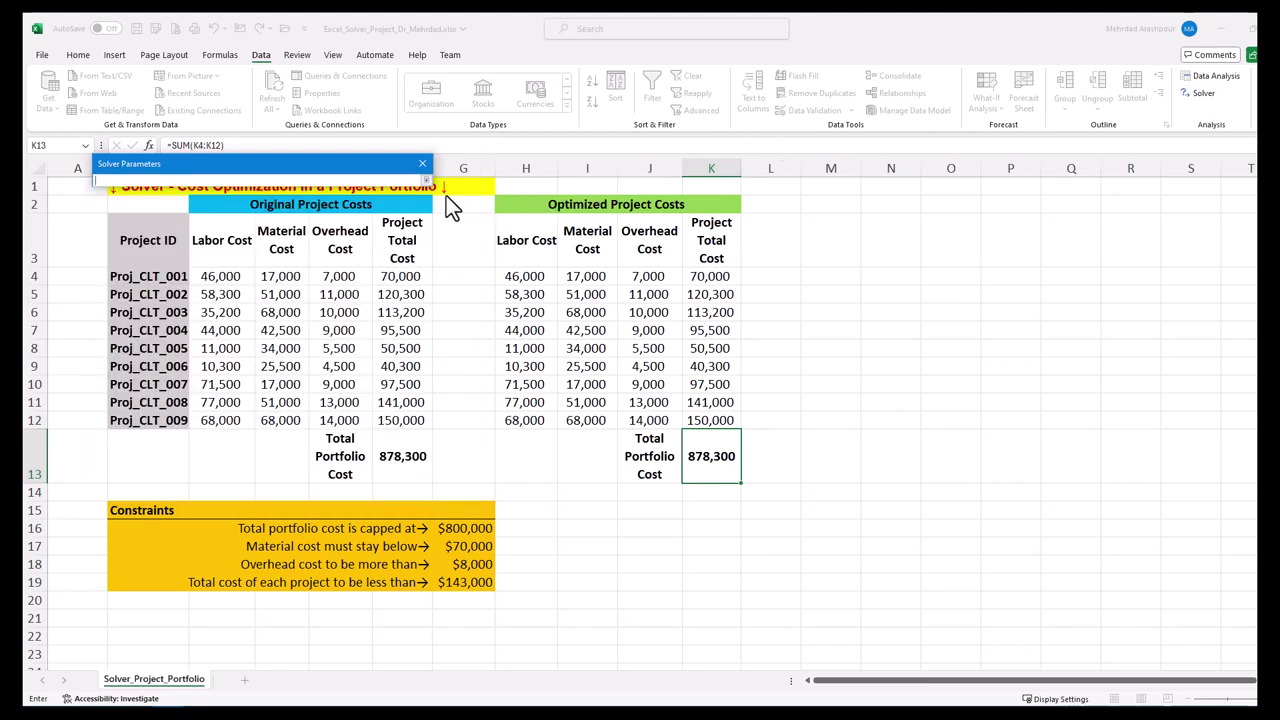
left_click(710, 456)
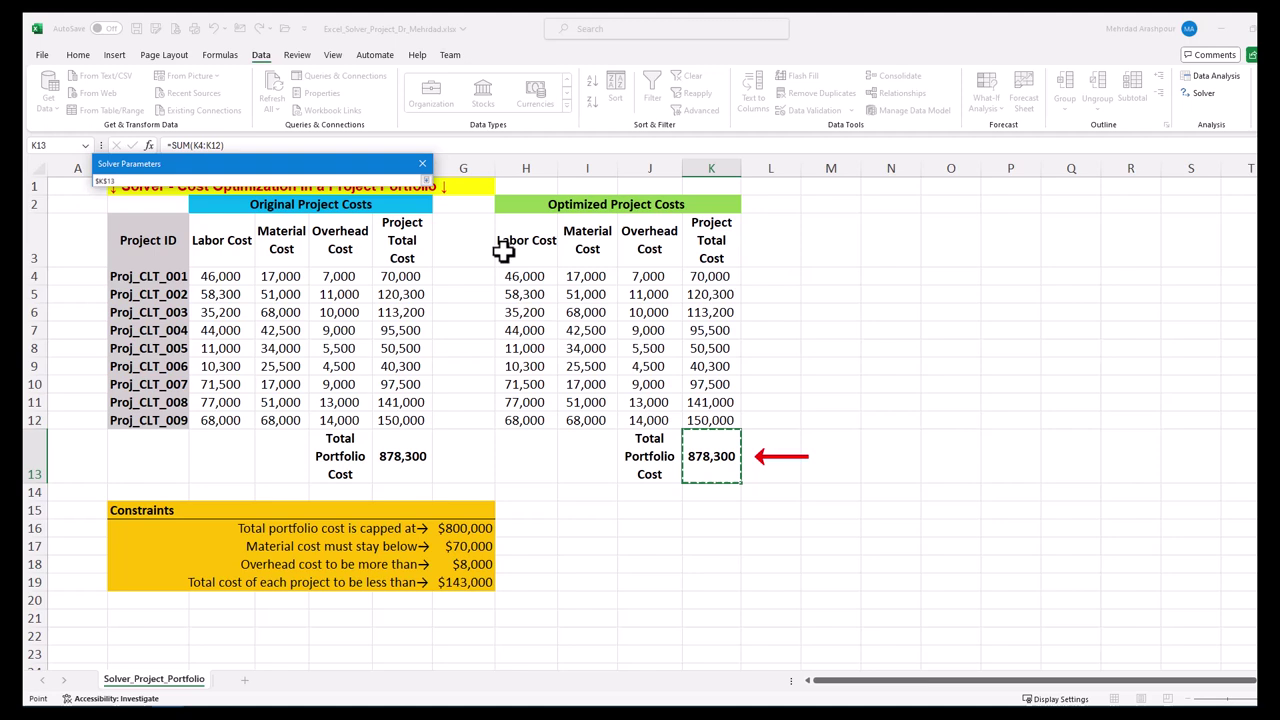
left_click(425, 182)
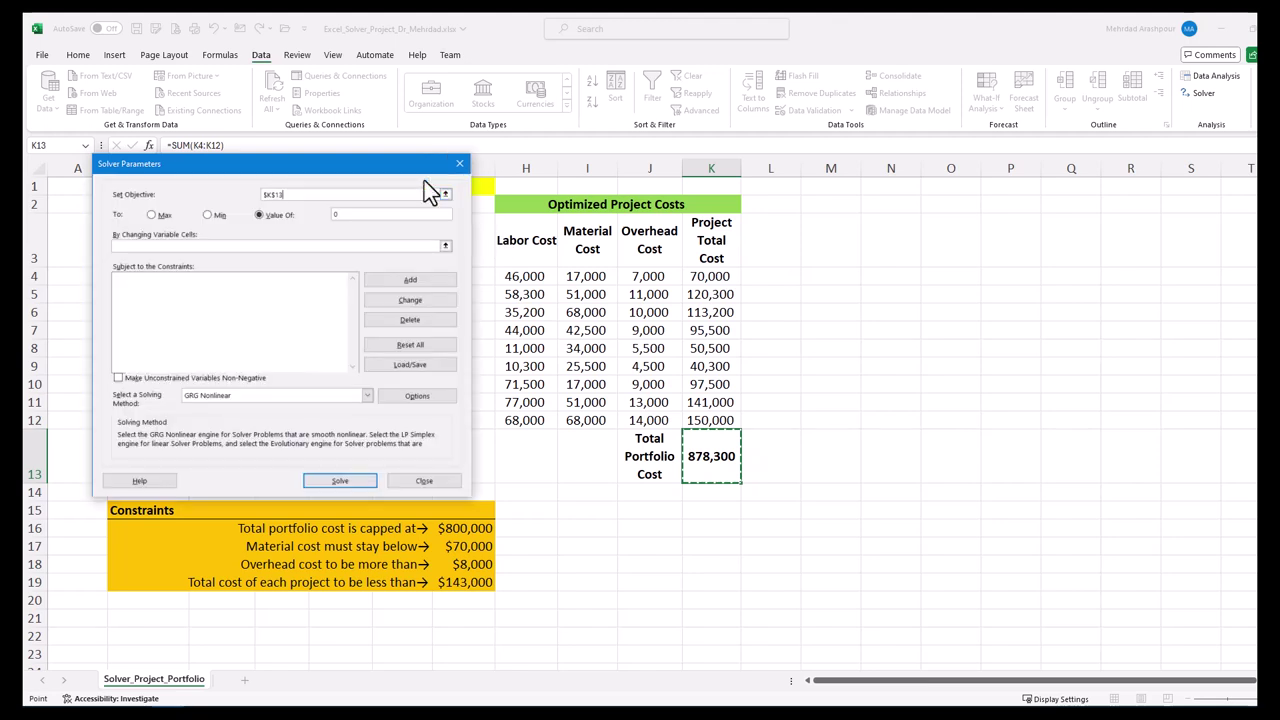
double_click(331, 214)
type("8000")
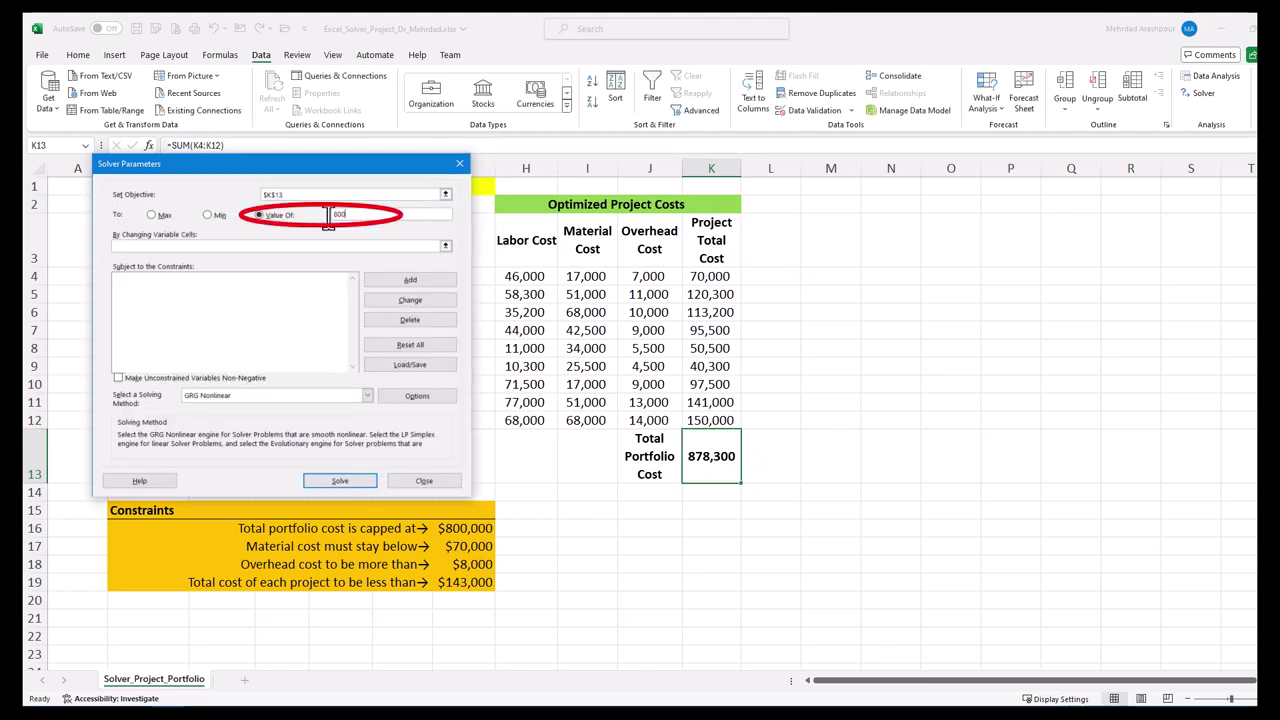
type("00")
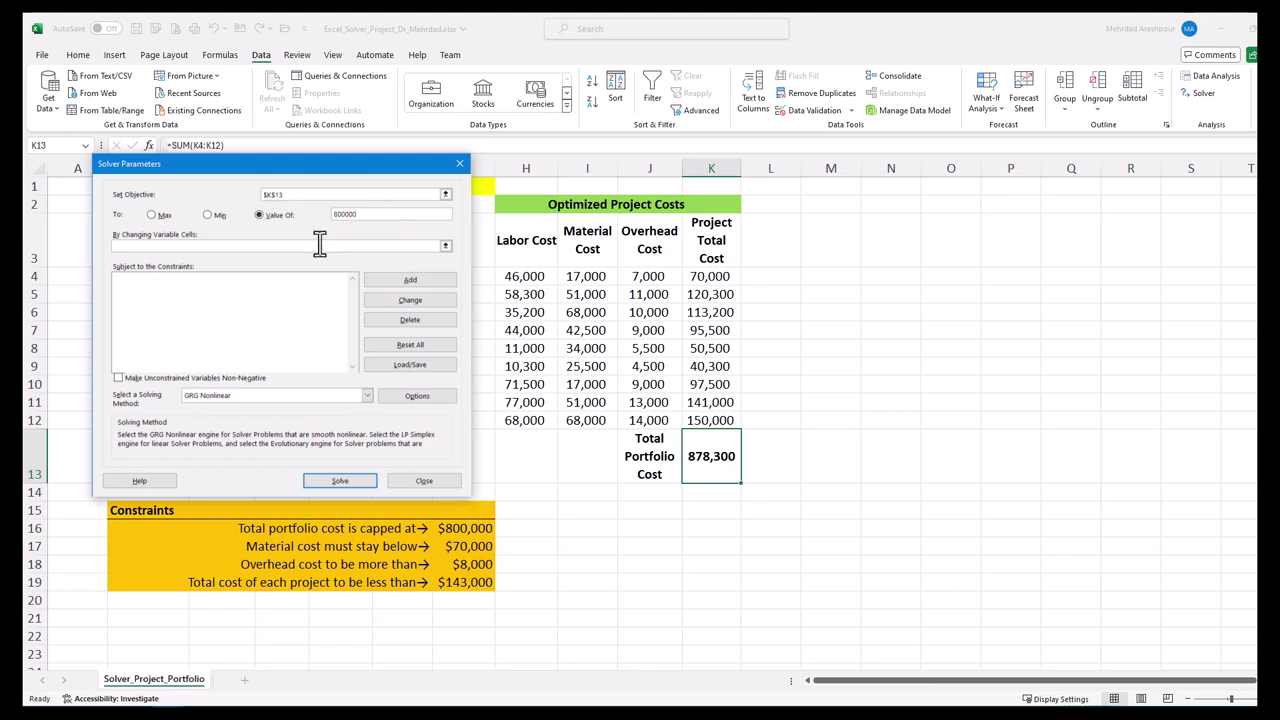
Set the variable cells to H4:H12, I4:I12 and J4:J12.
left_click(319, 244)
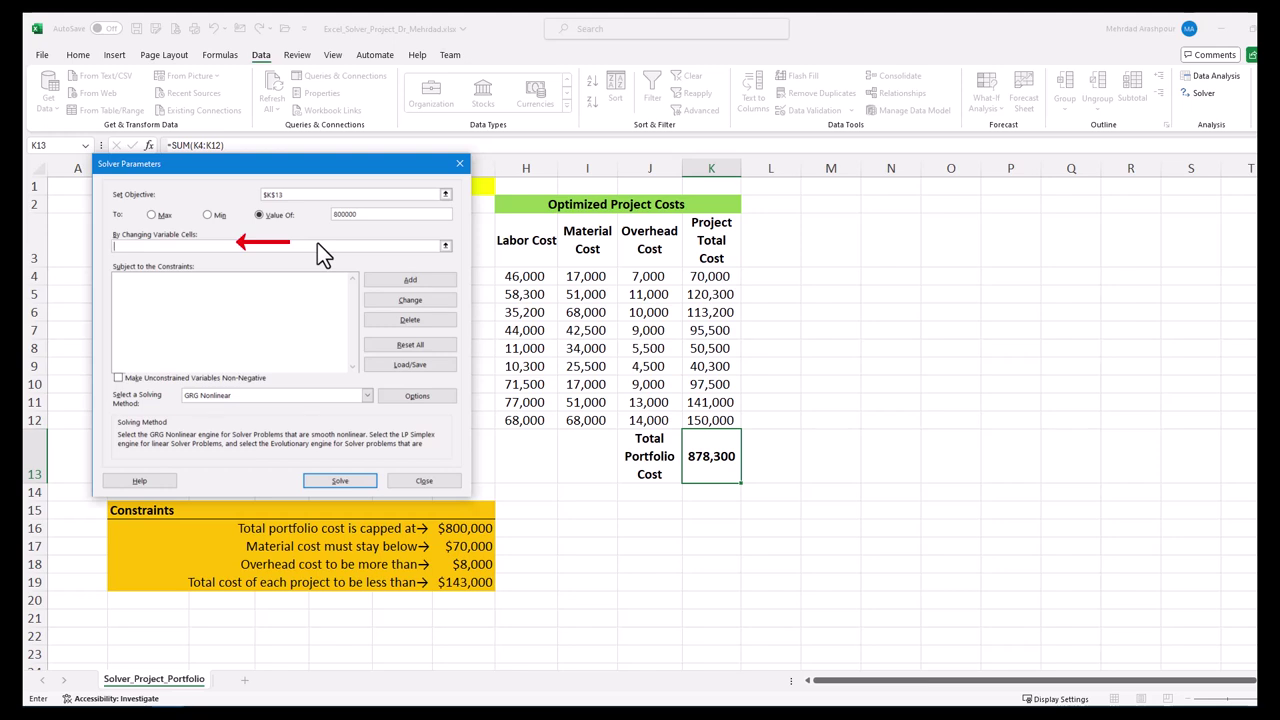
left_click_drag(522, 277, 531, 420)
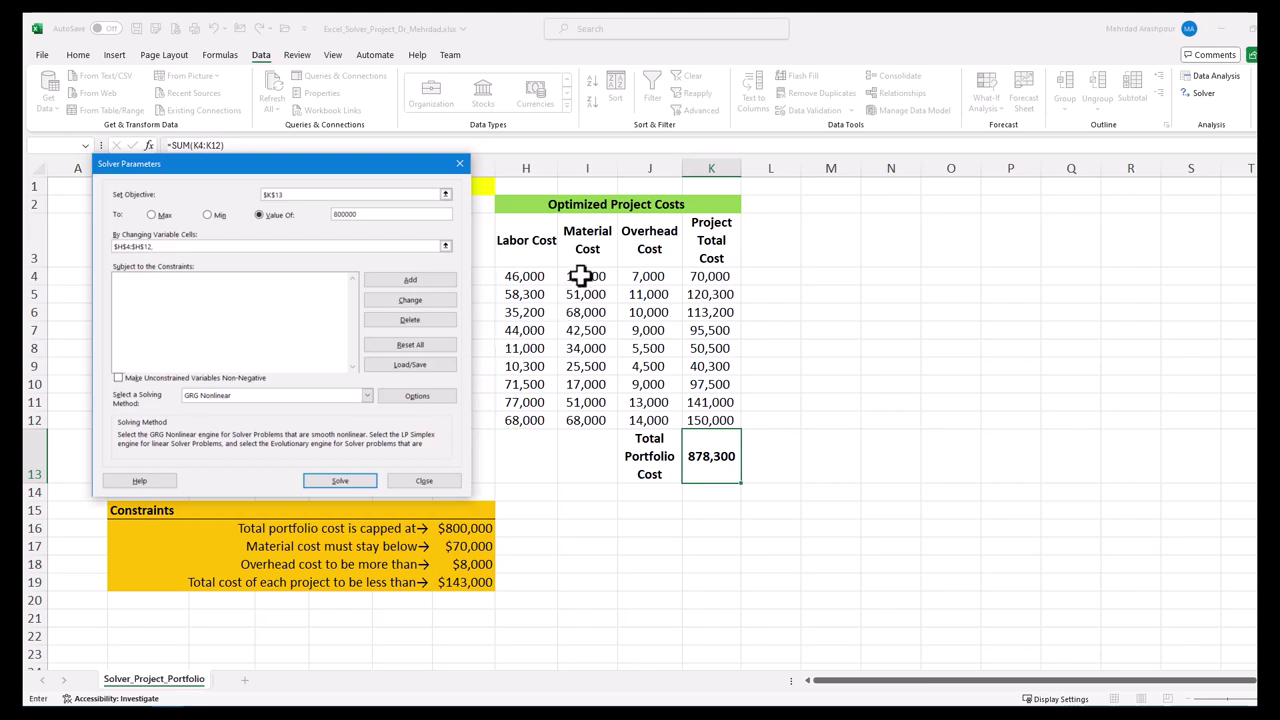
left_click_drag(580, 277, 587, 420)
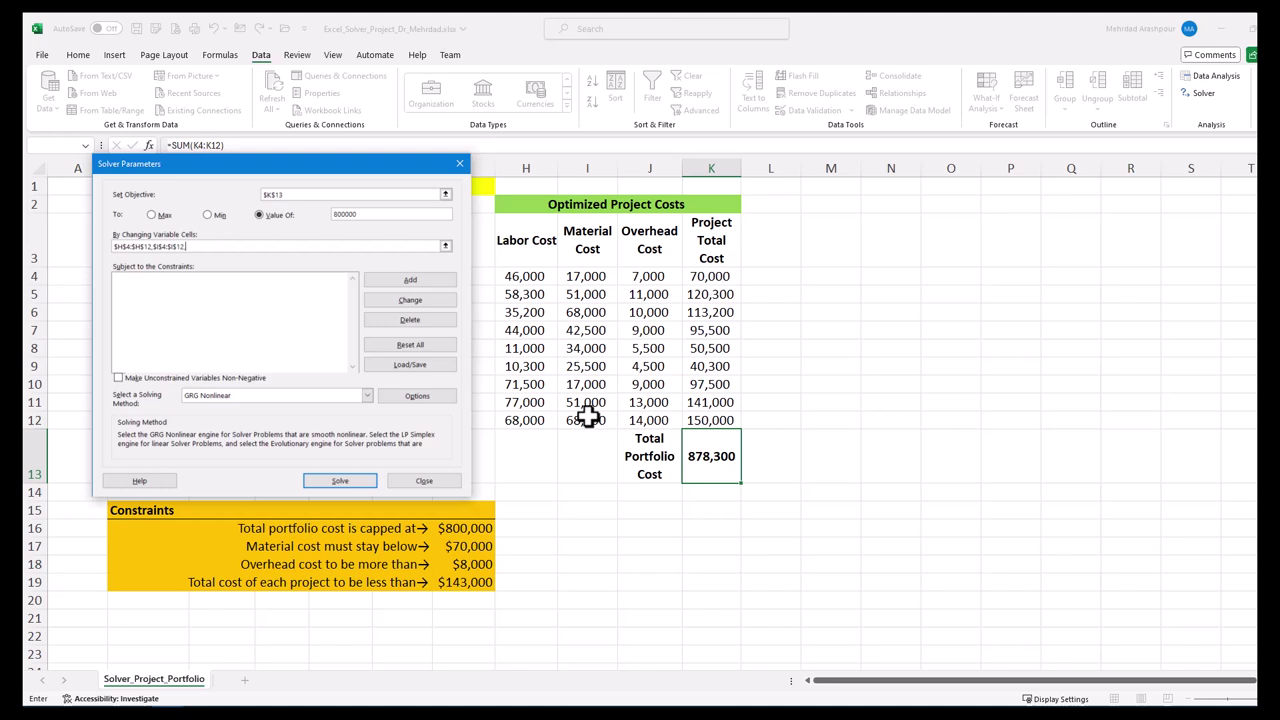
left_click_drag(646, 277, 650, 420)
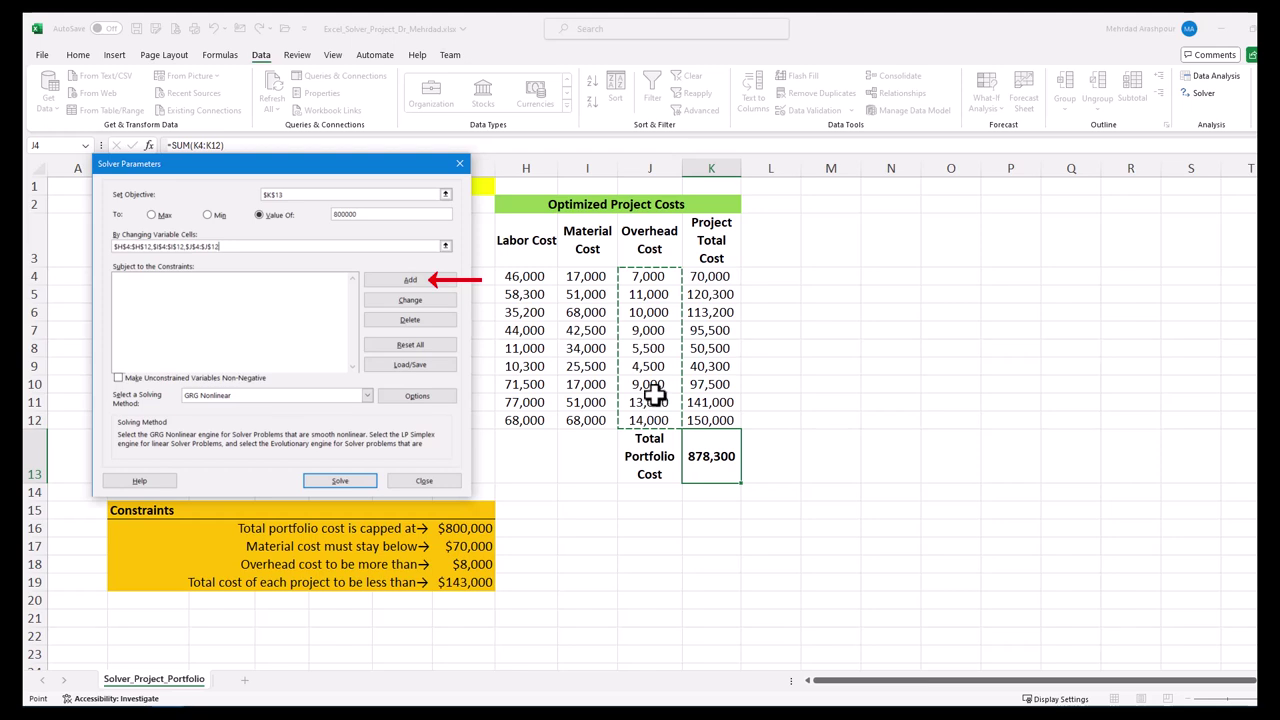
Add constraints I4:I12 <= 70000, J4:J12 >= 8000 and K4:K12 <= 143000.
left_click(412, 280)
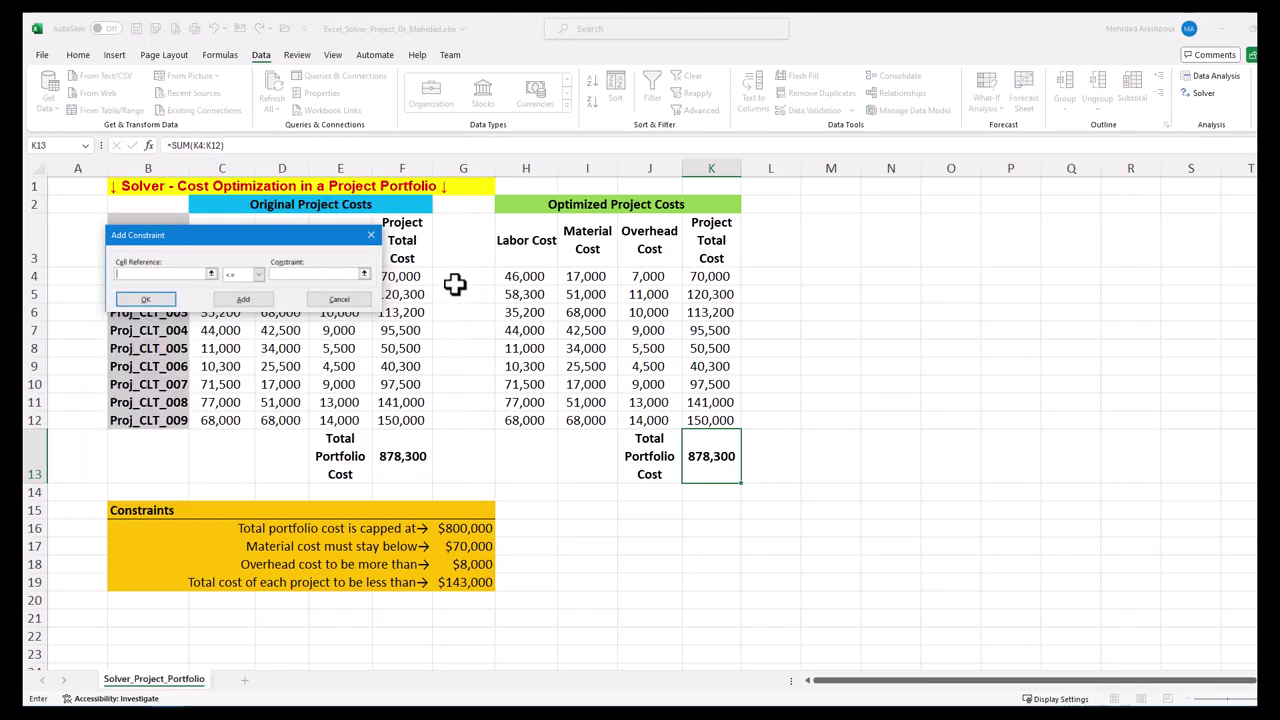
left_click_drag(585, 277, 586, 420)
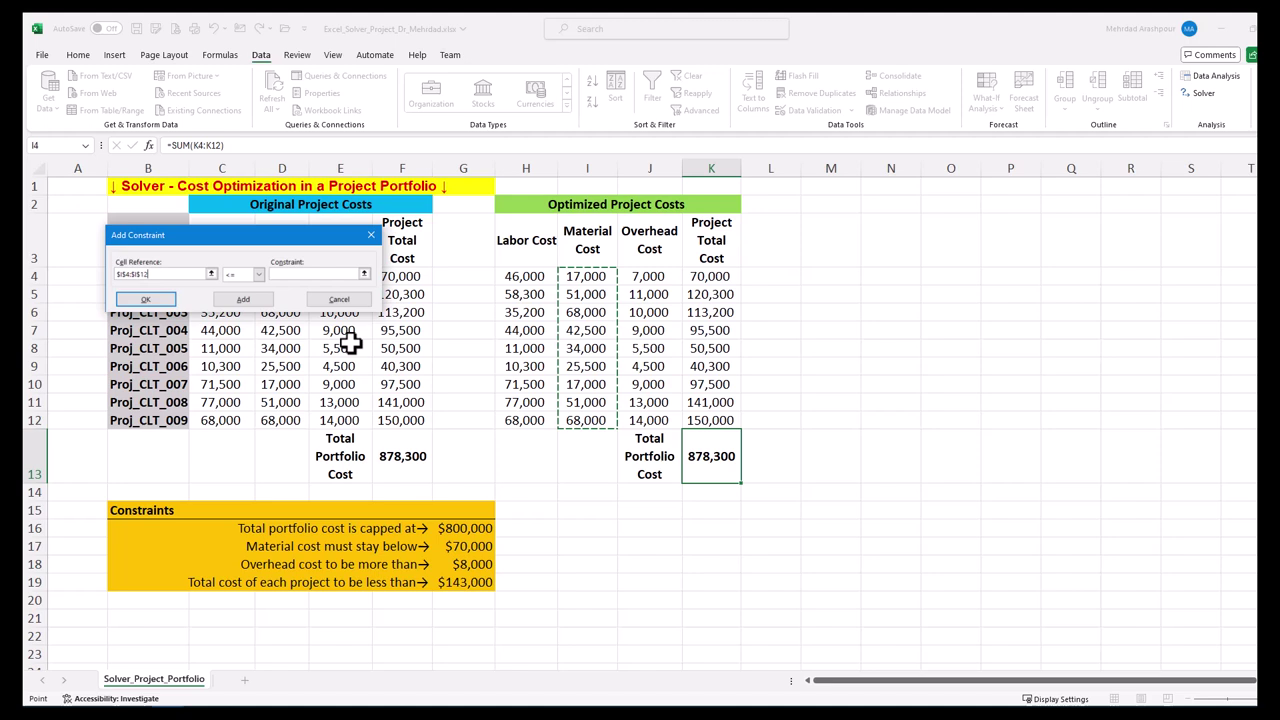
left_click(284, 276)
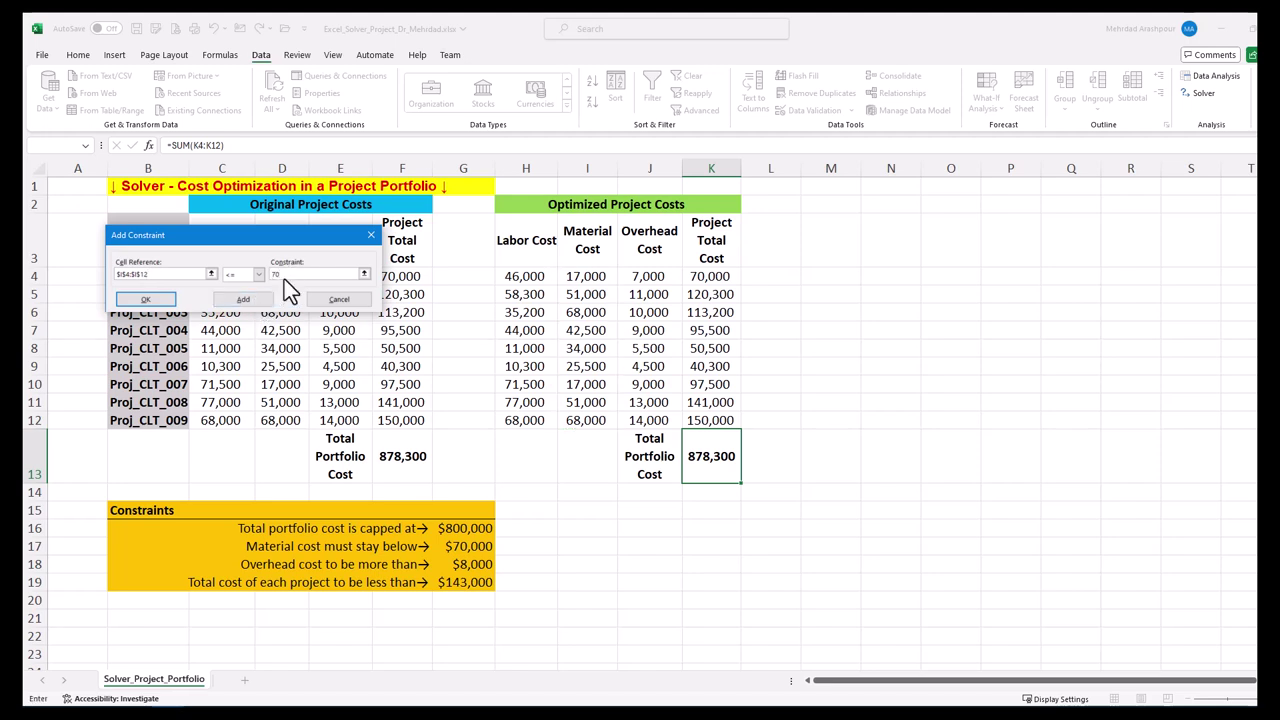
left_click(261, 299)
left_click_drag(636, 277, 636, 418)
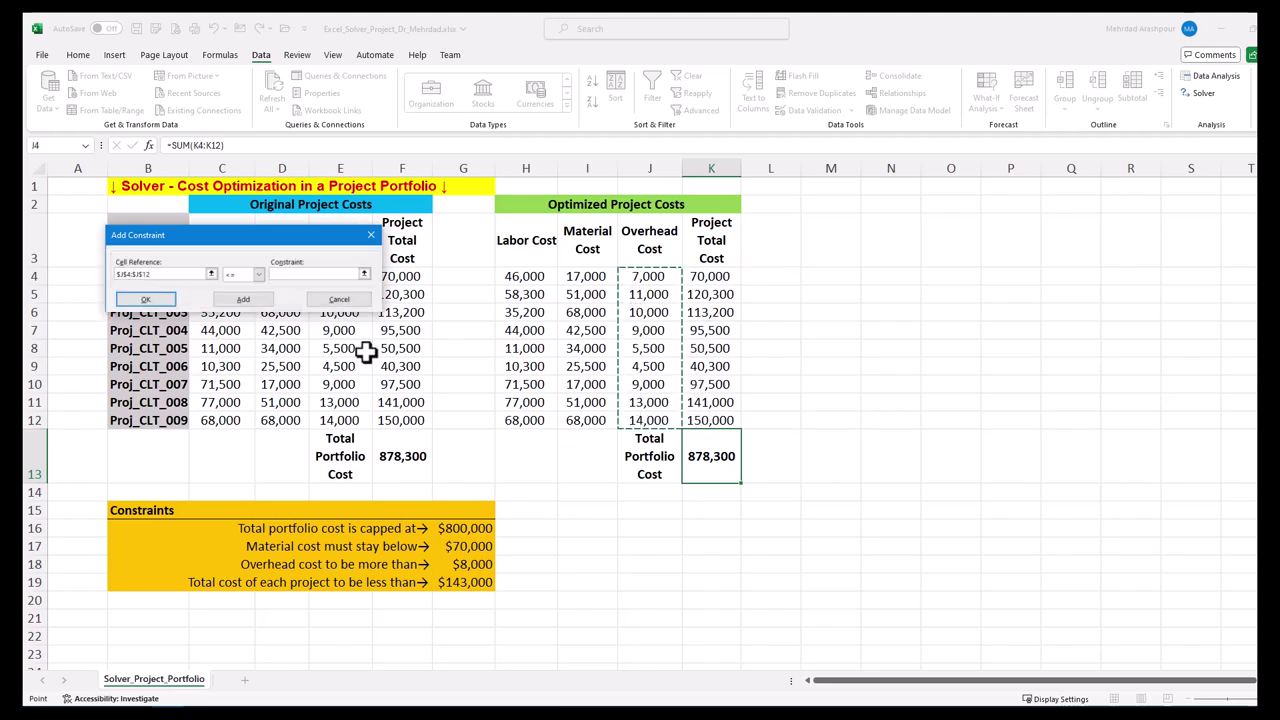
left_click(258, 275)
left_click(248, 303)
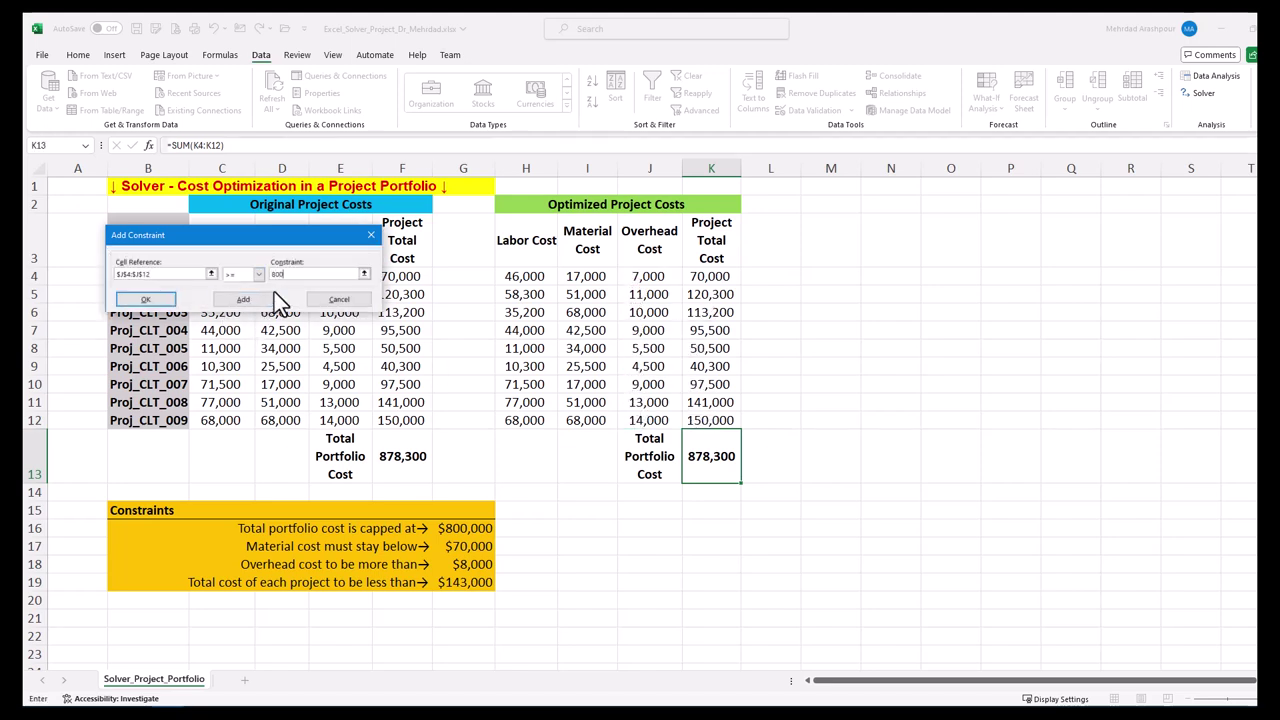
left_click(255, 298)
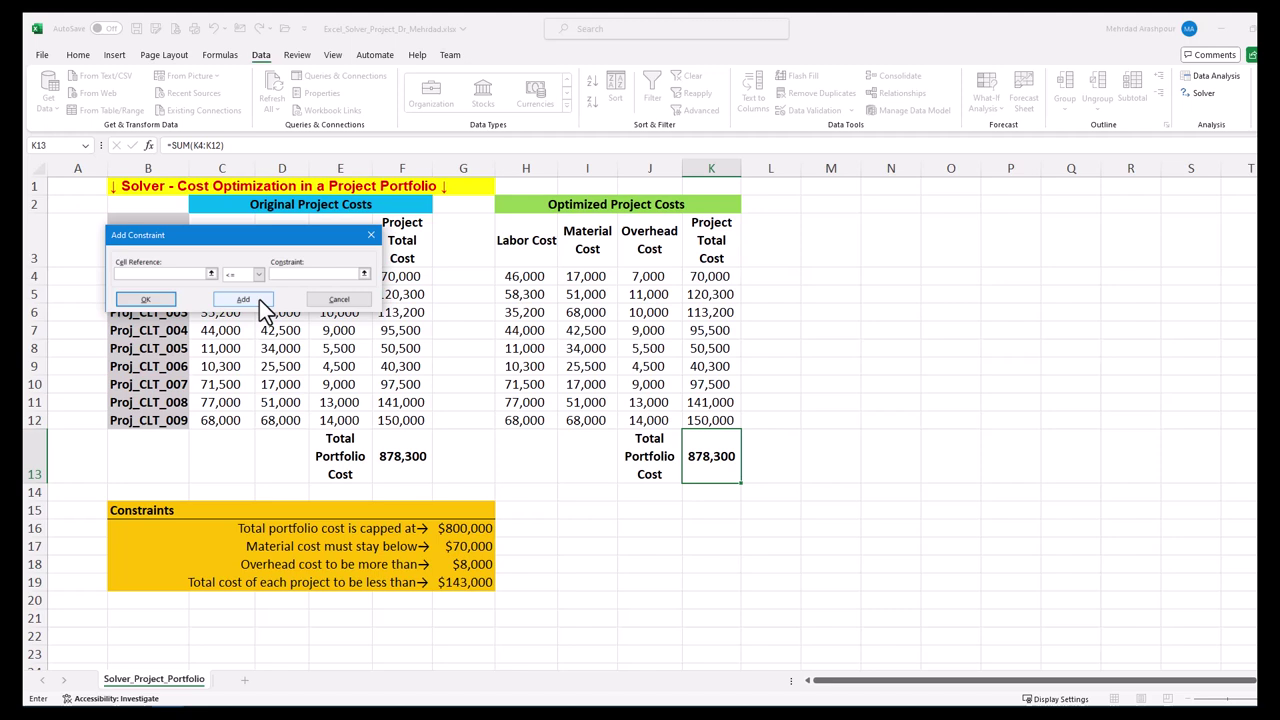
left_click_drag(705, 277, 707, 420)
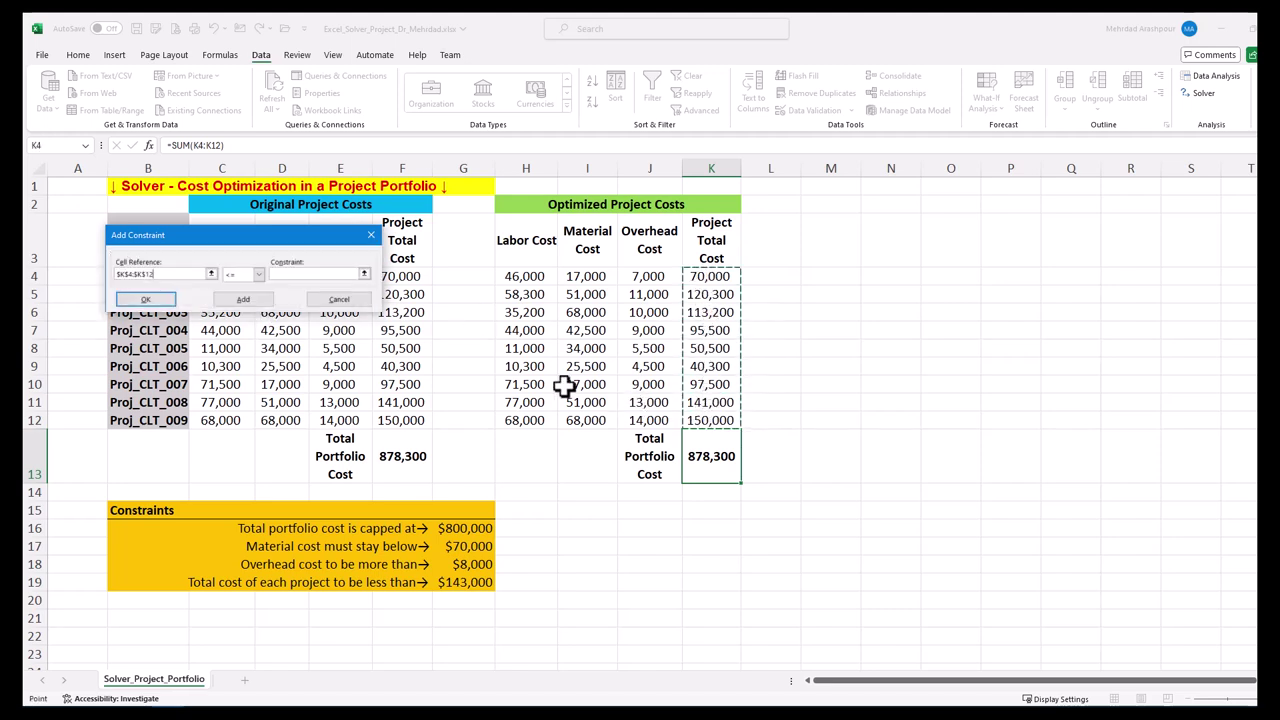
left_click(316, 276)
type("143")
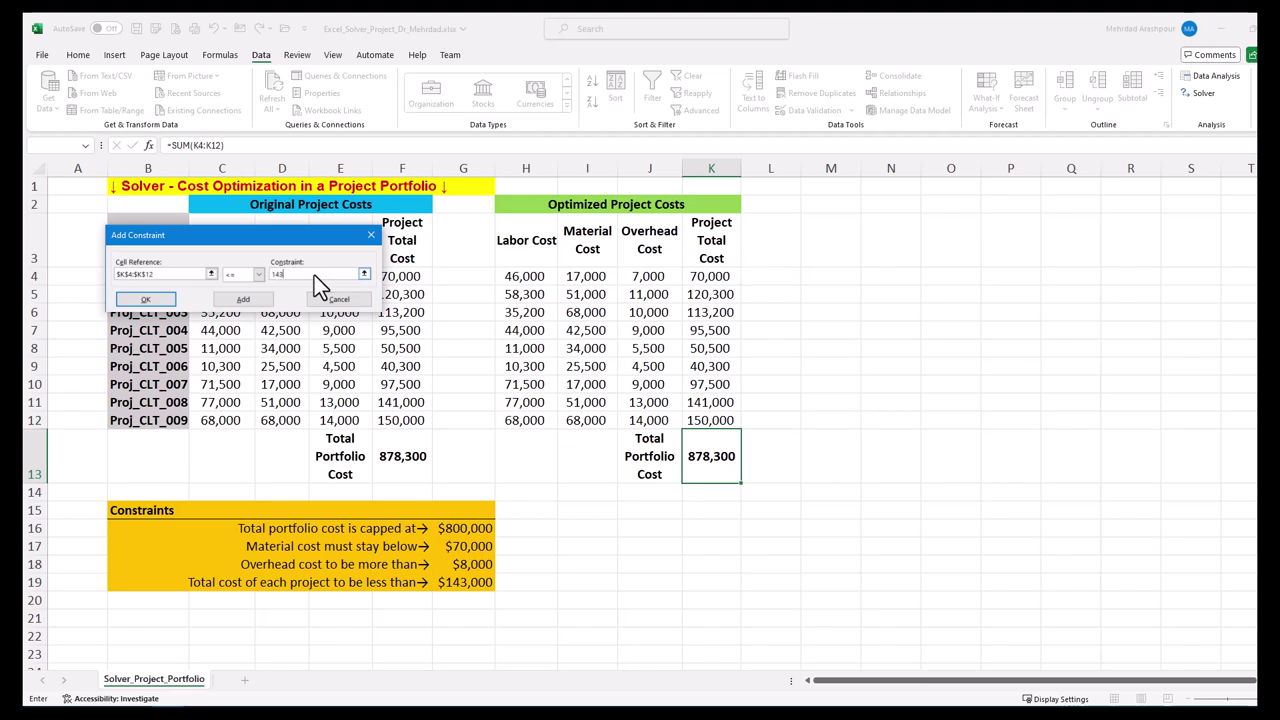
type("000")
left_click(133, 302)
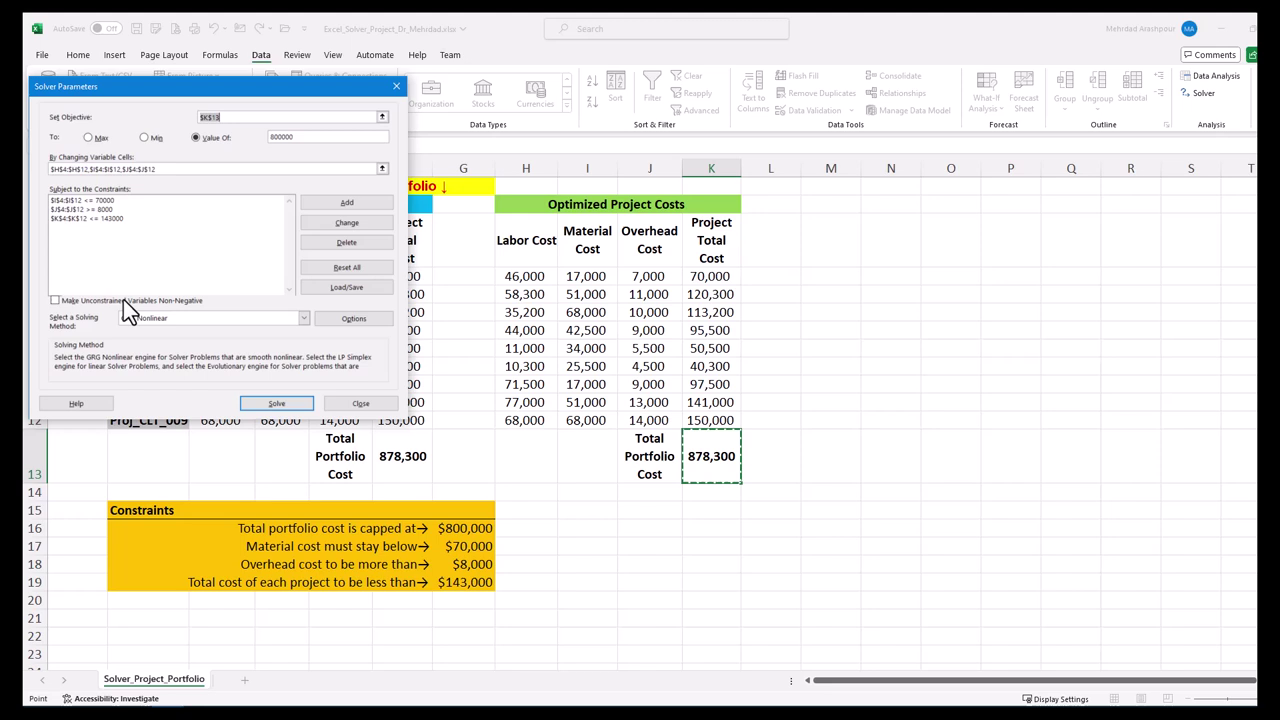
Keep variables non-negative and switch the solving method from GRG Nonlinear to Simplex LP.
left_click(55, 301)
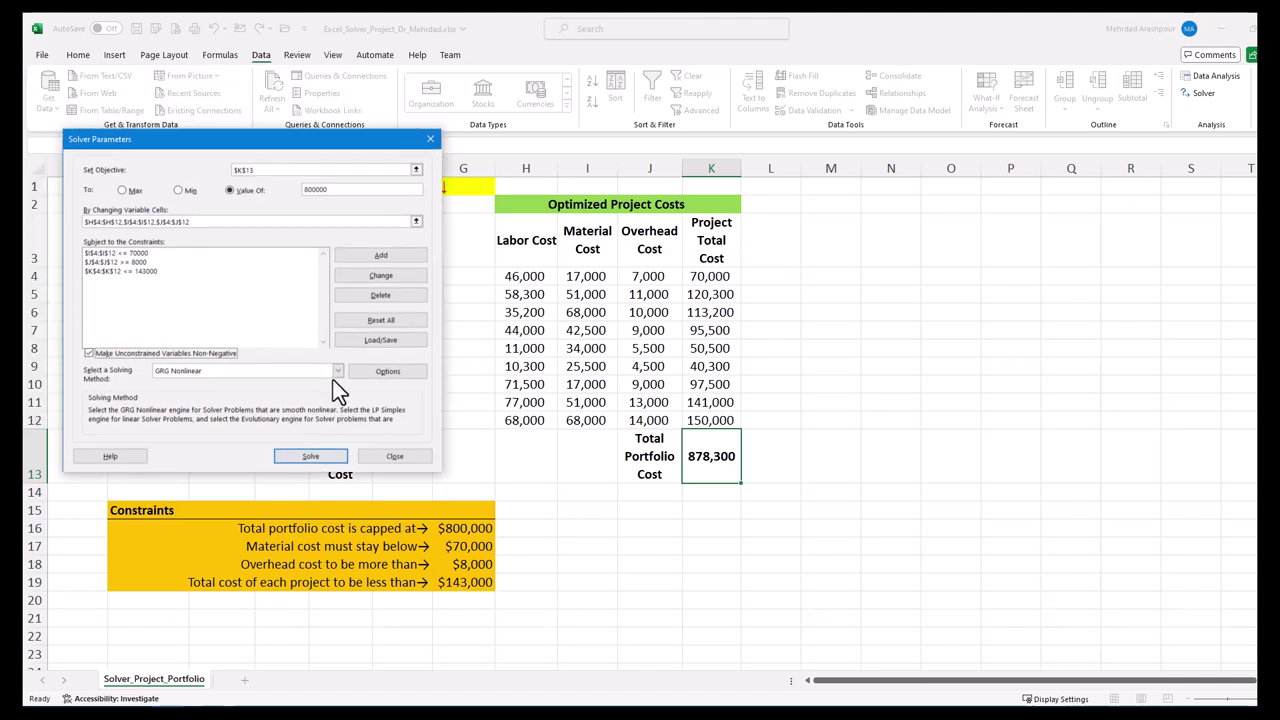
left_click(337, 371)
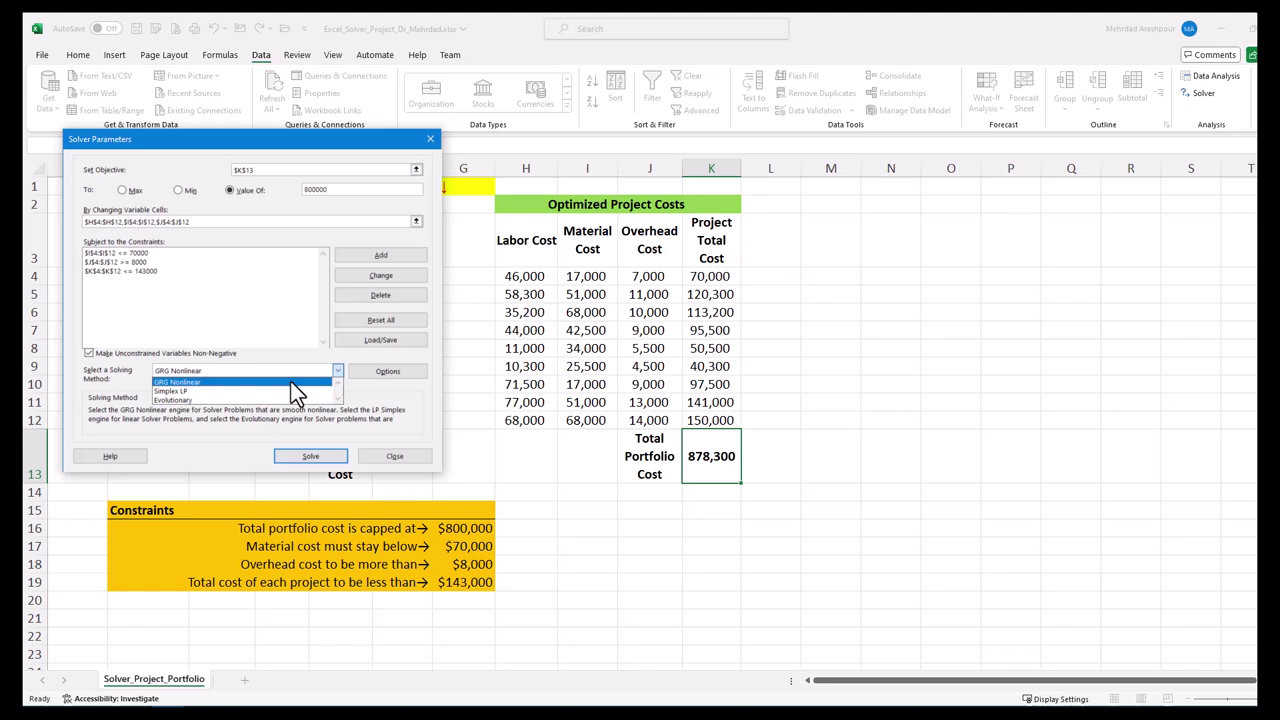
left_click(291, 382)
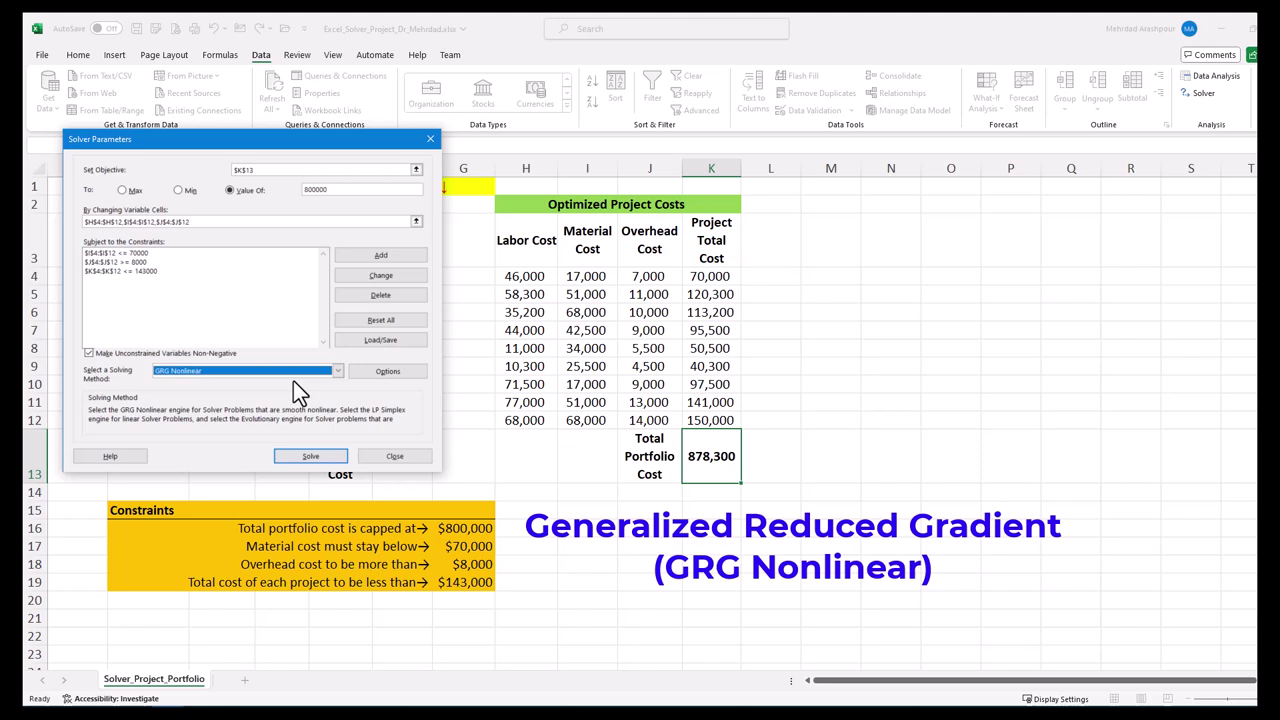
left_click(339, 371)
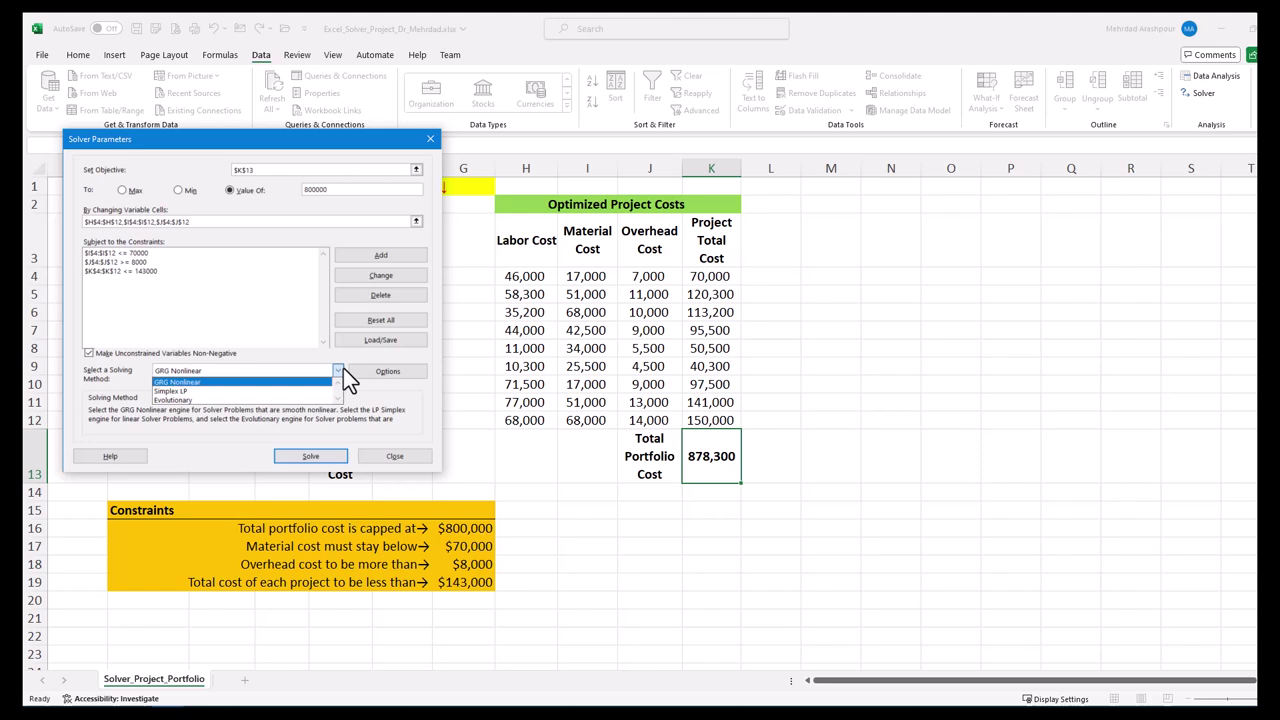
left_click(232, 392)
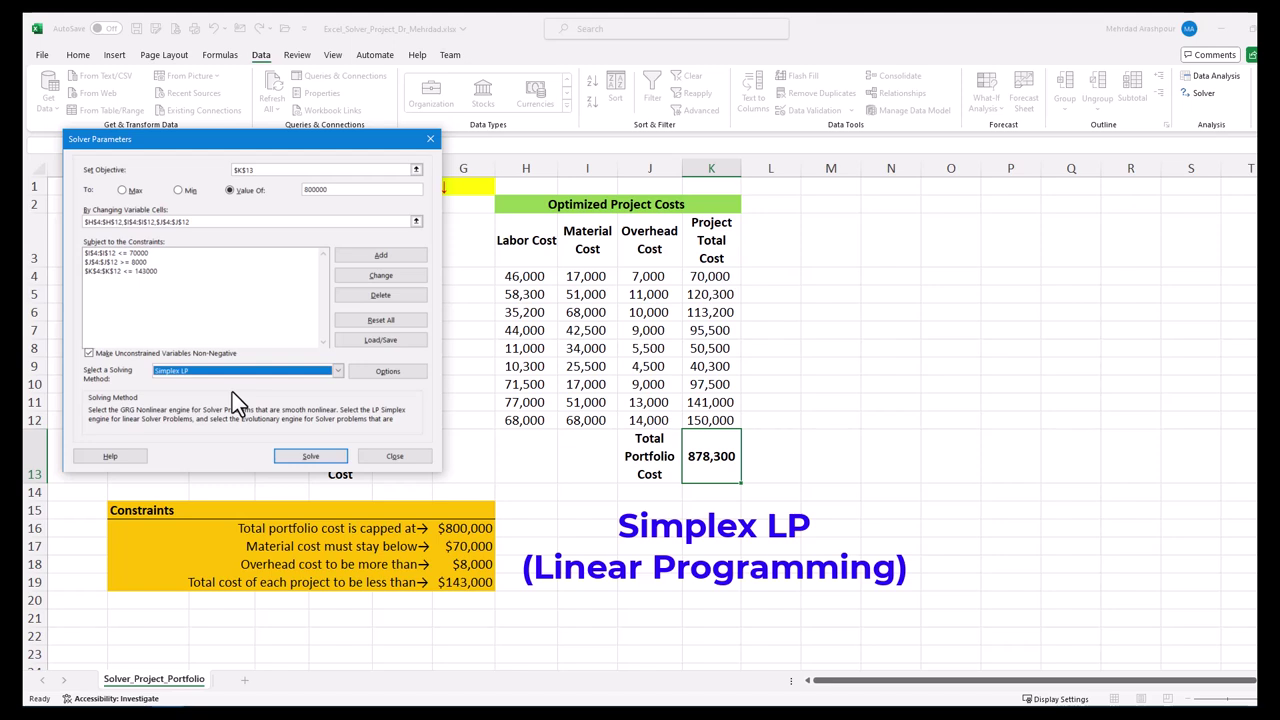
Try Evolutionary as the solving method, then return to GRG Nonlinear.
left_click(338, 371)
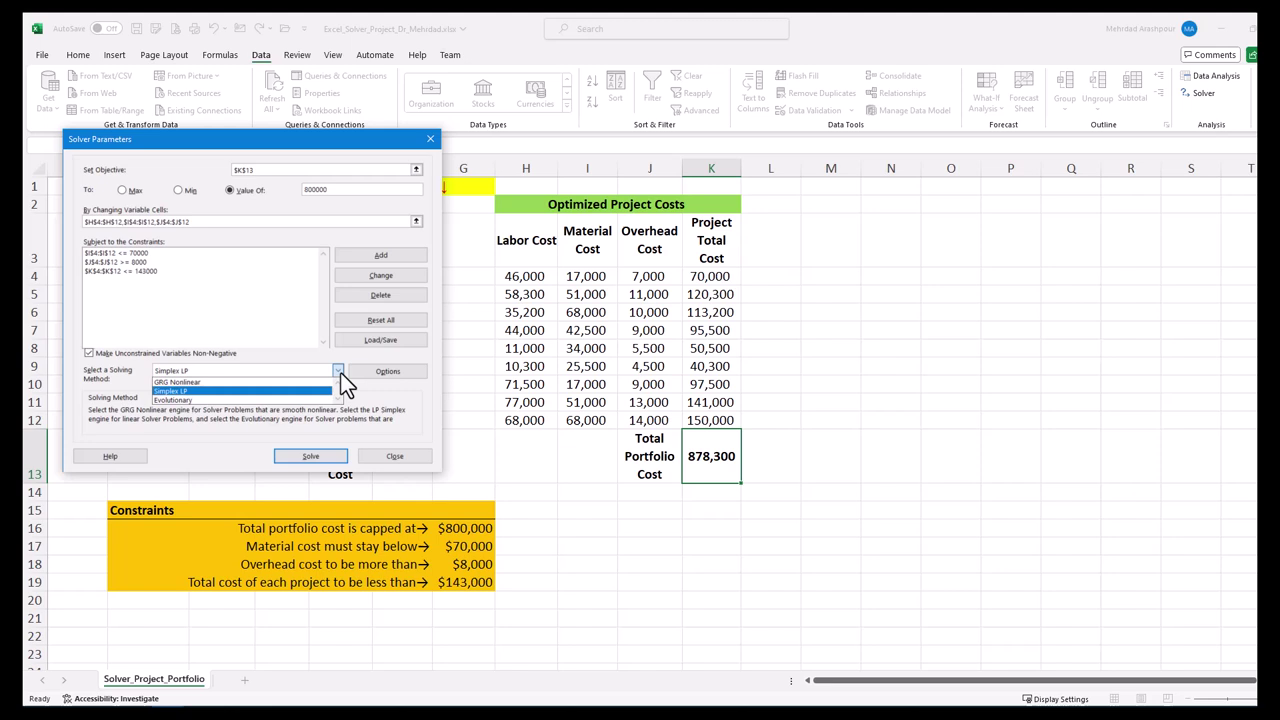
left_click(248, 398)
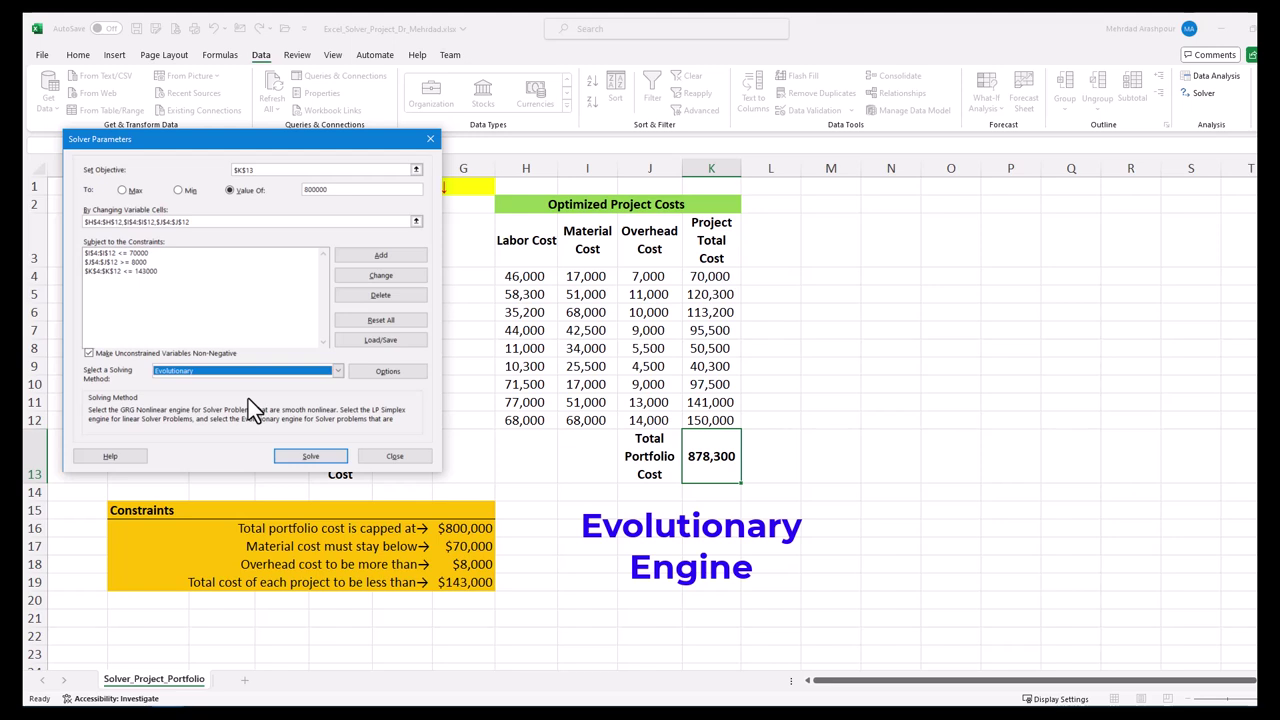
left_click(339, 371)
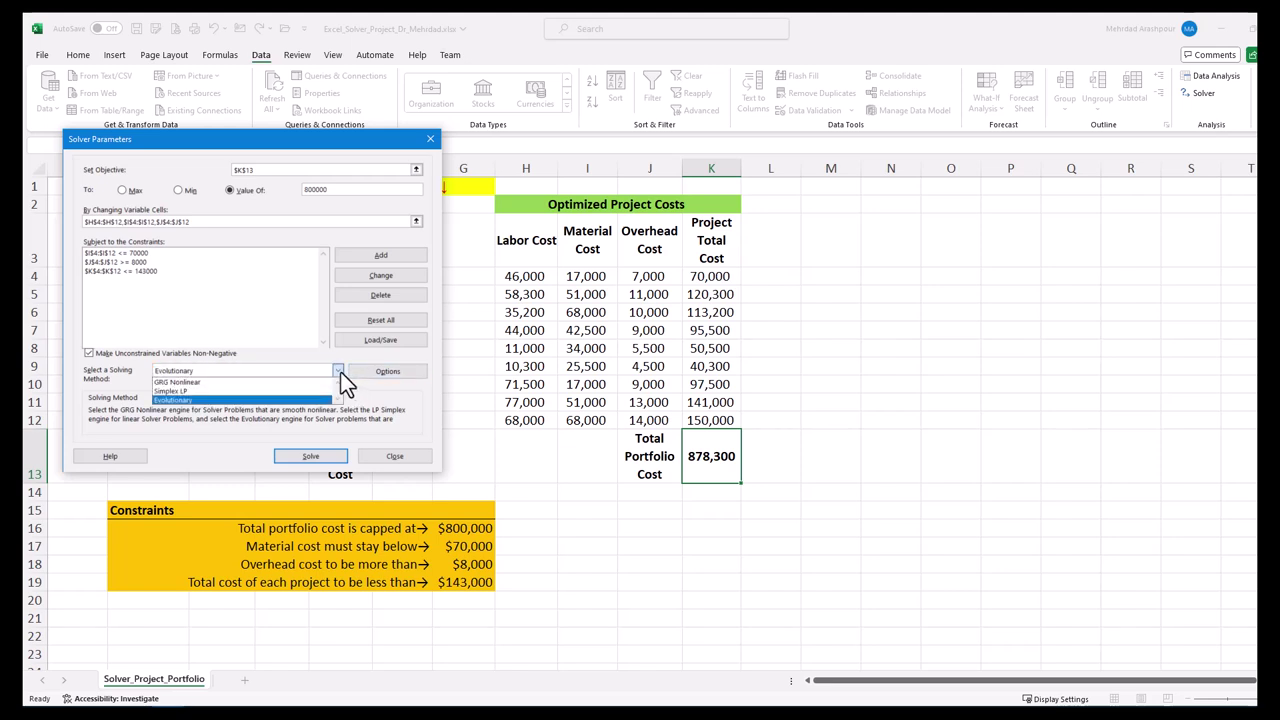
left_click(250, 383)
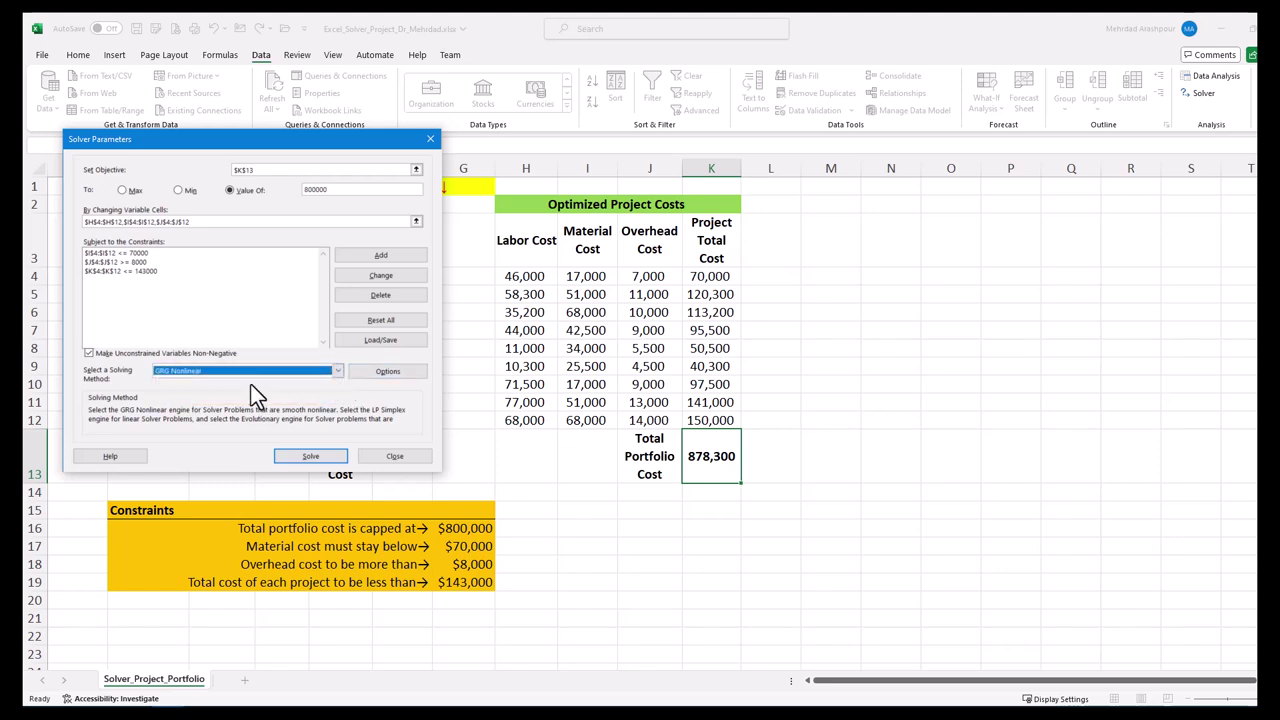
Run Solver, then check K13 reads 800,000 and inspect the K4, K5, K13 SUM formulas.
left_click(310, 456)
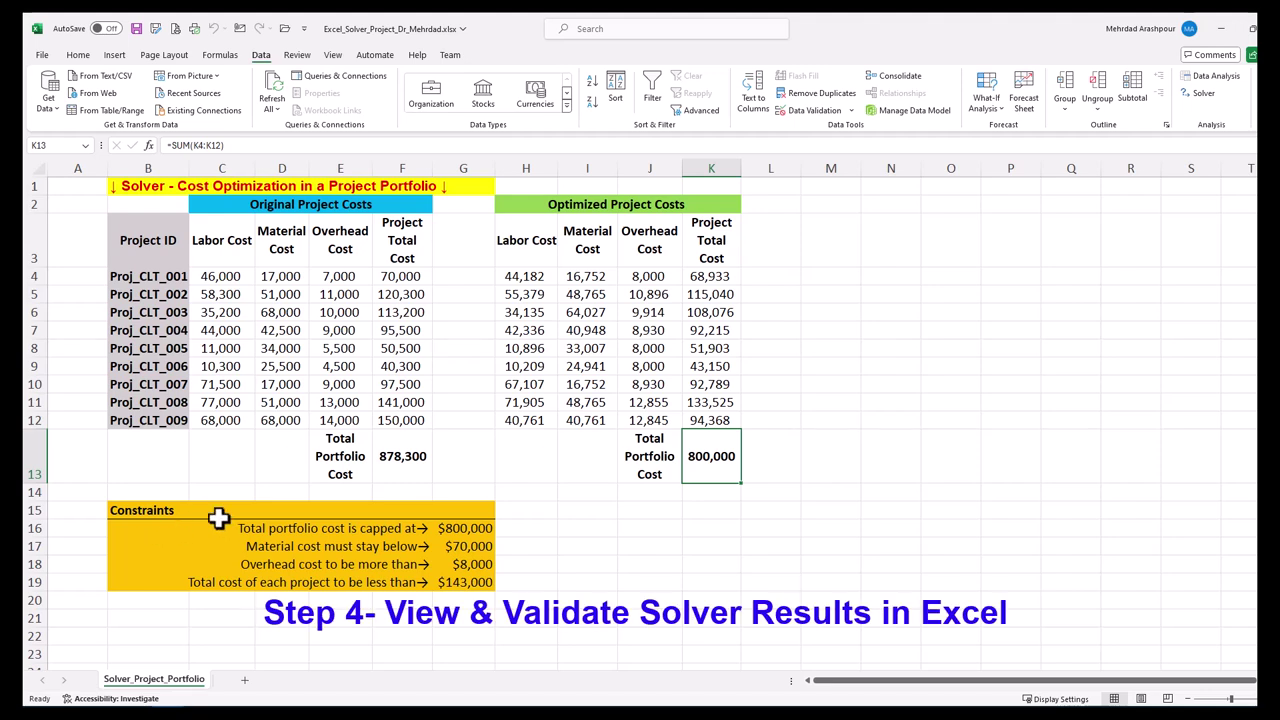
left_click_drag(654, 463, 700, 462)
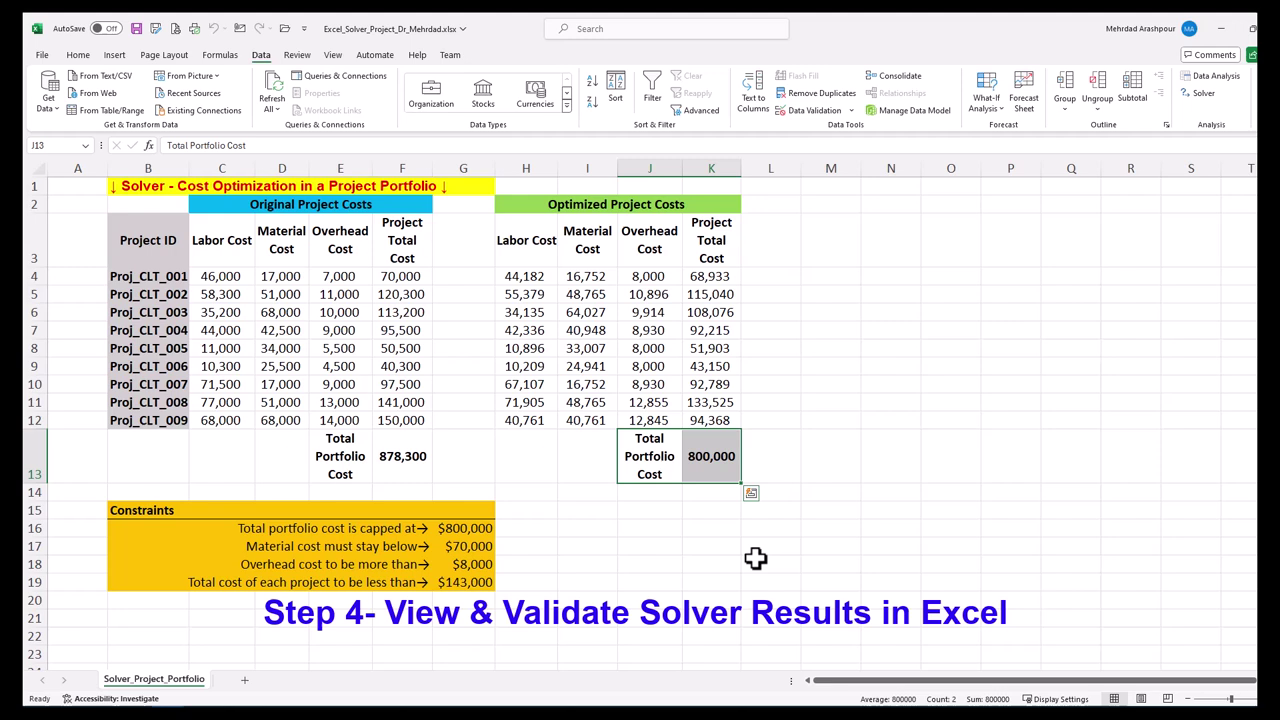
left_click_drag(508, 241, 663, 246)
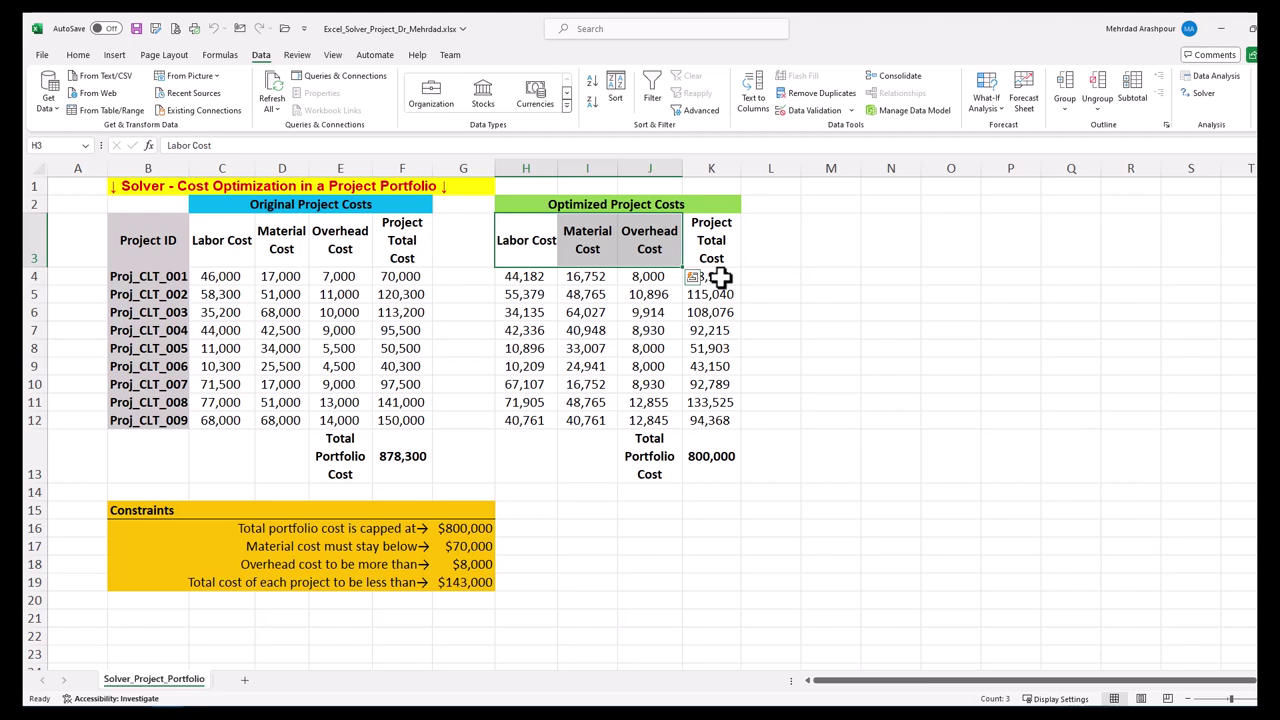
left_click(720, 279)
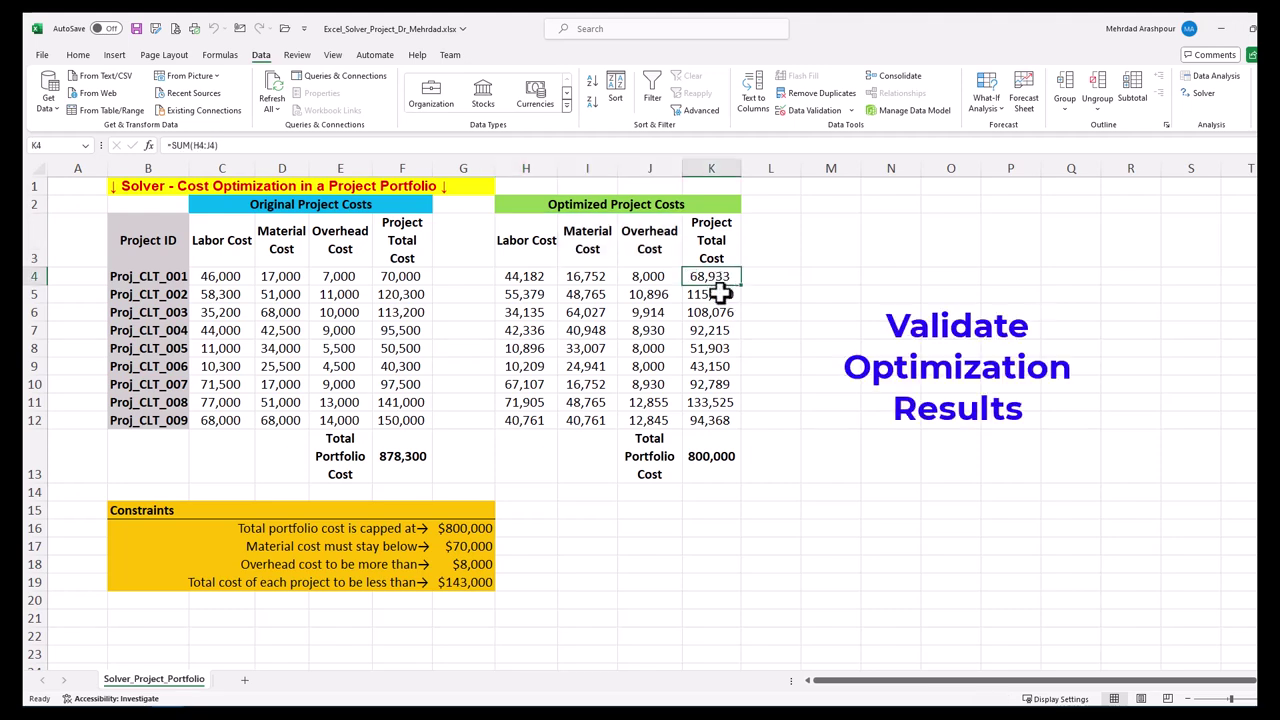
left_click(722, 294)
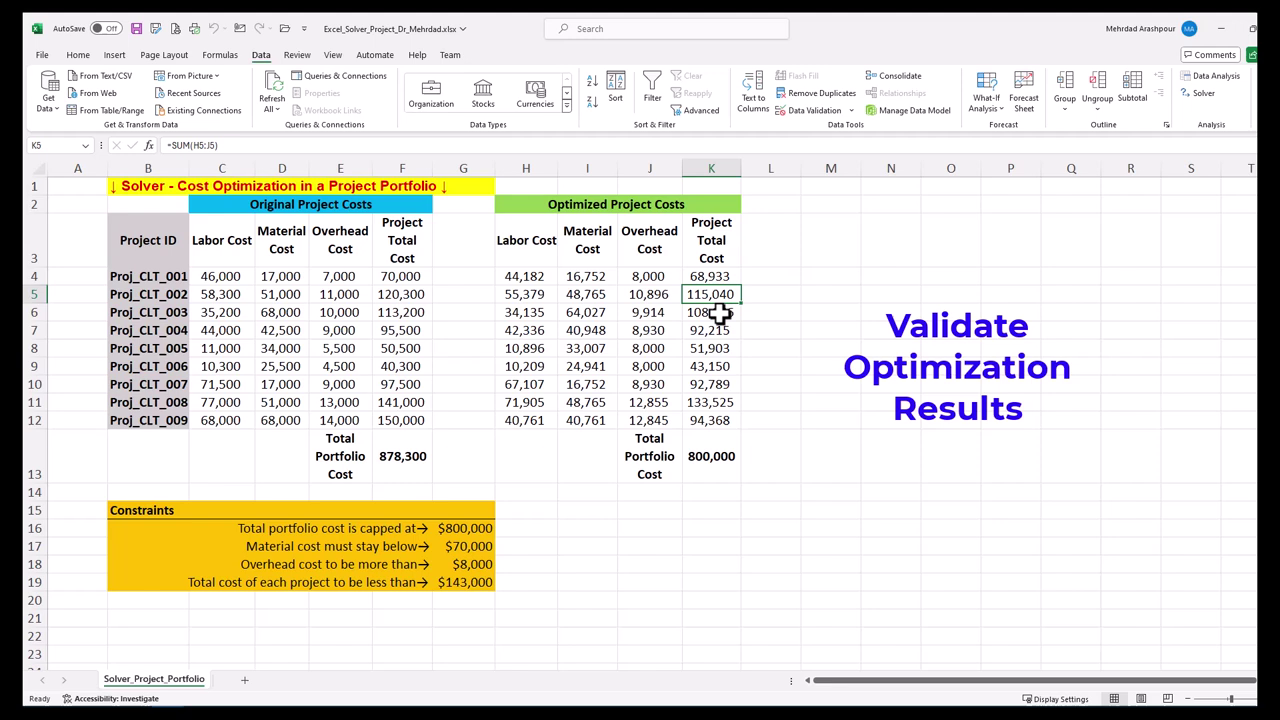
left_click(712, 468)
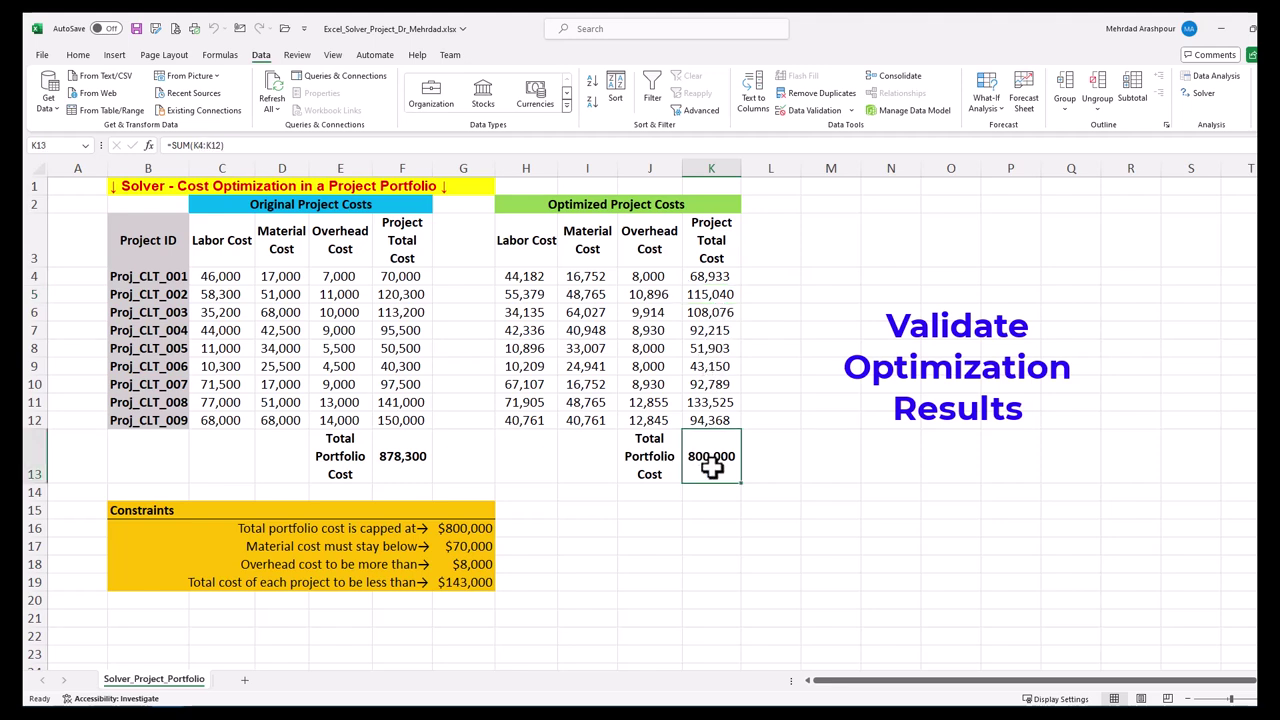
left_click(799, 456)
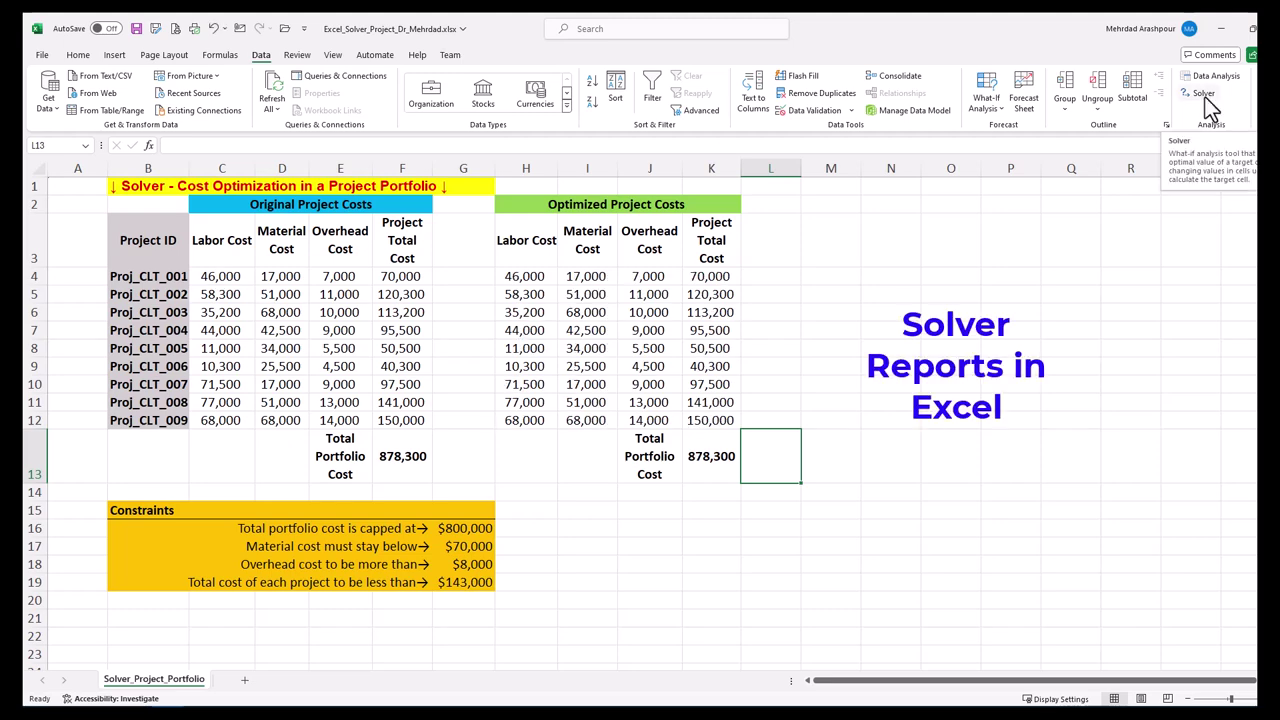
Solve the original costs again and generate Answer, Sensitivity and Limits report sheets.
left_click(1203, 95)
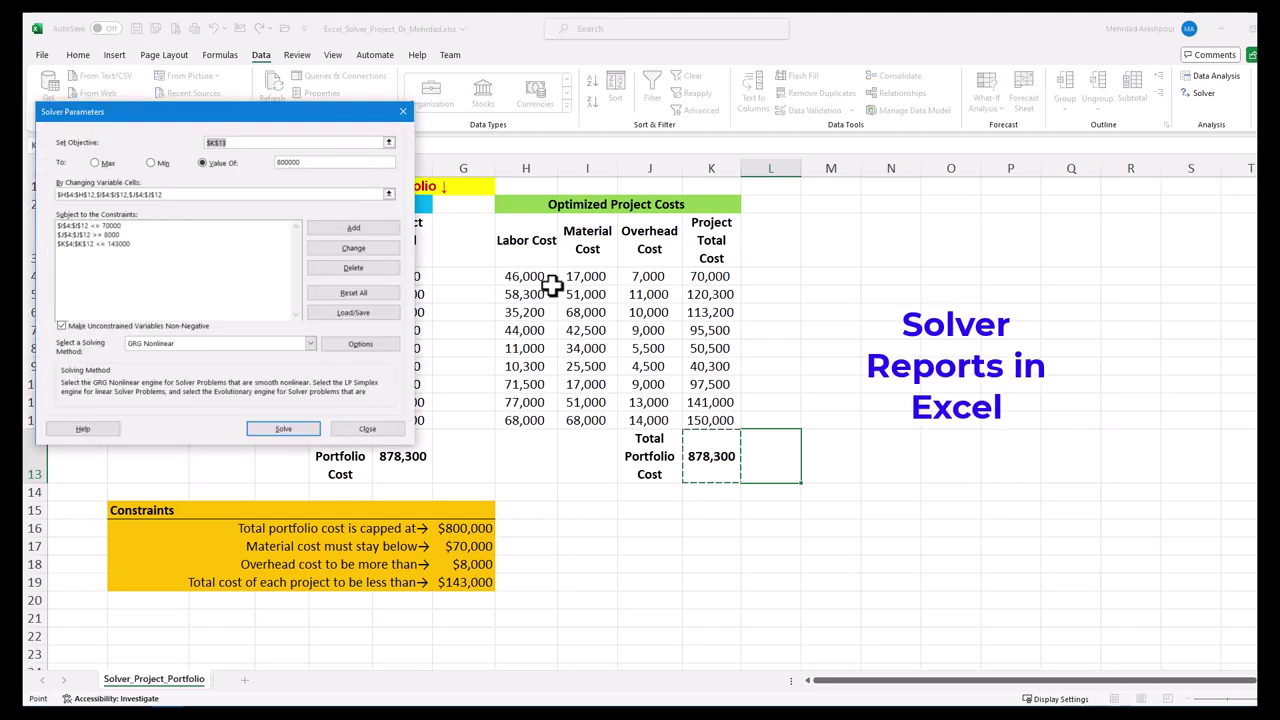
left_click_drag(313, 112, 365, 157)
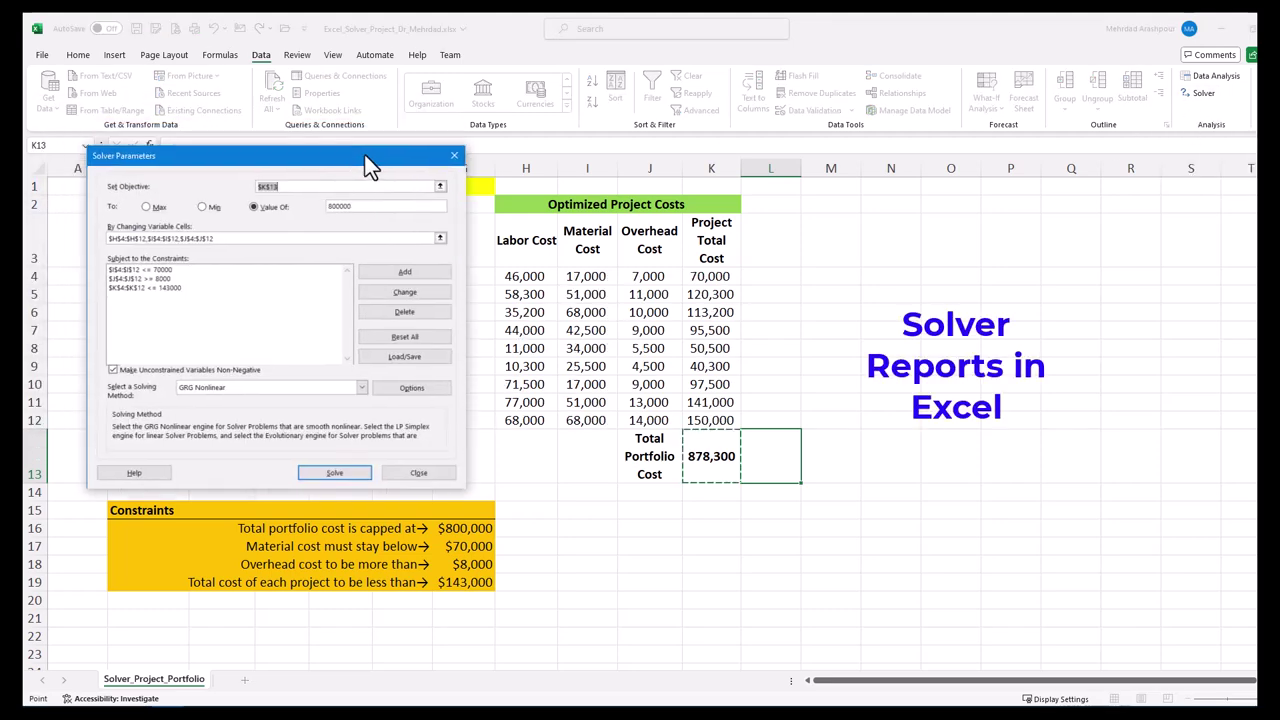
left_click(335, 477)
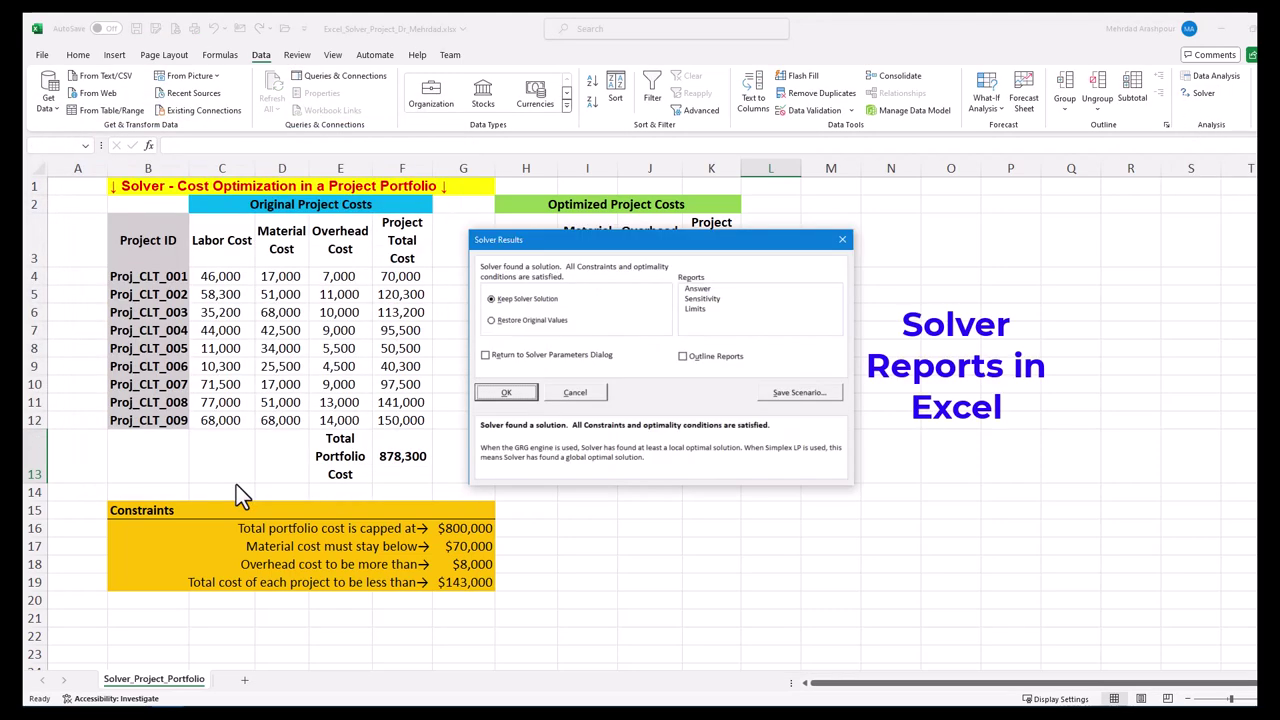
left_click(709, 287)
left_click(709, 299)
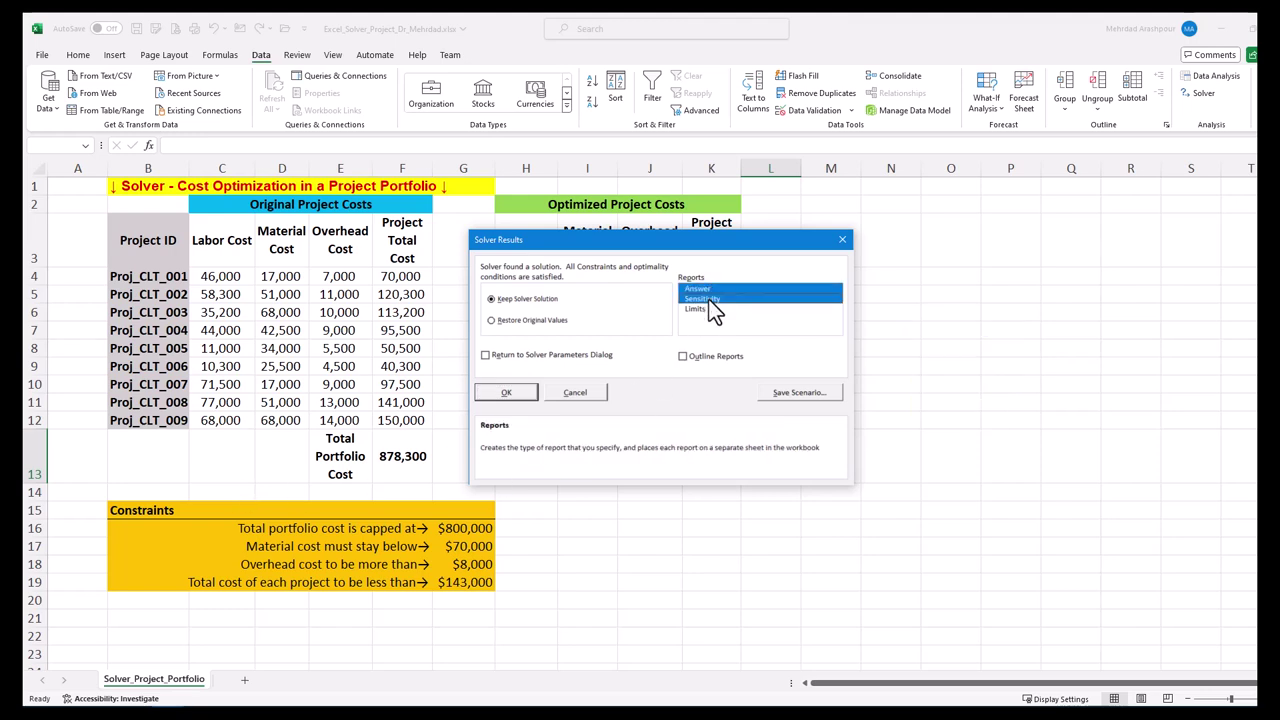
left_click(716, 310)
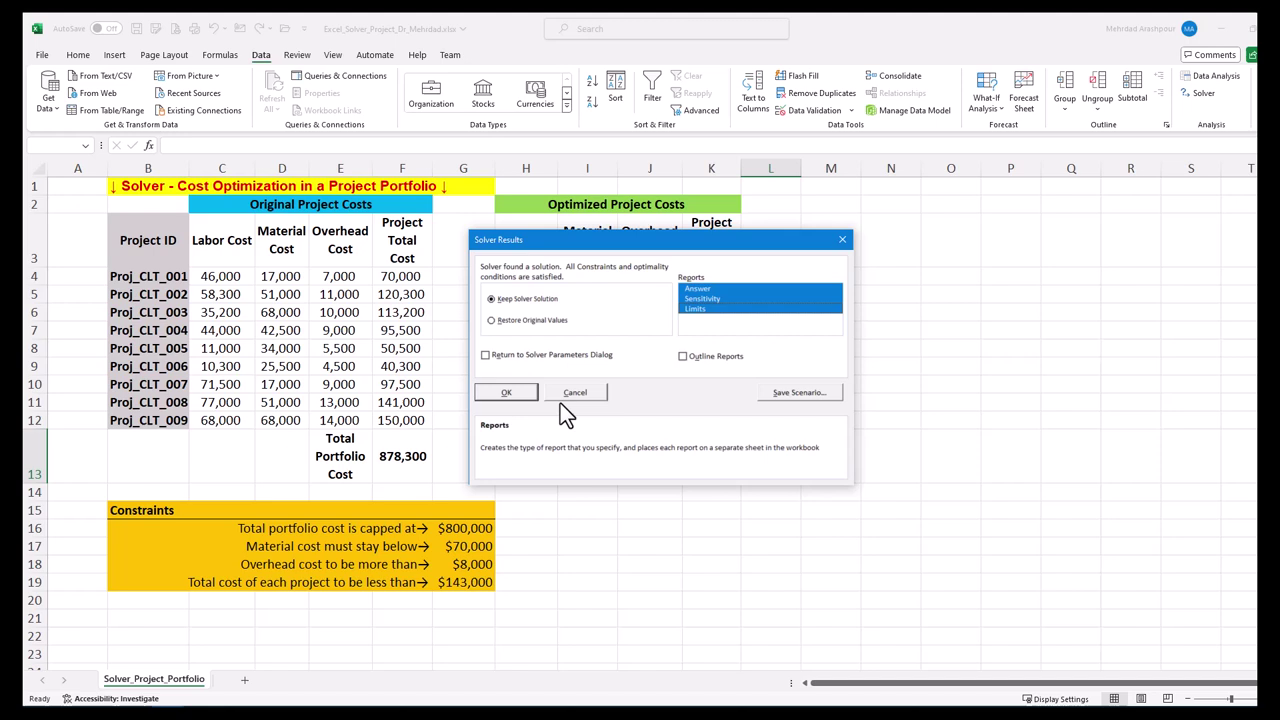
left_click(506, 393)
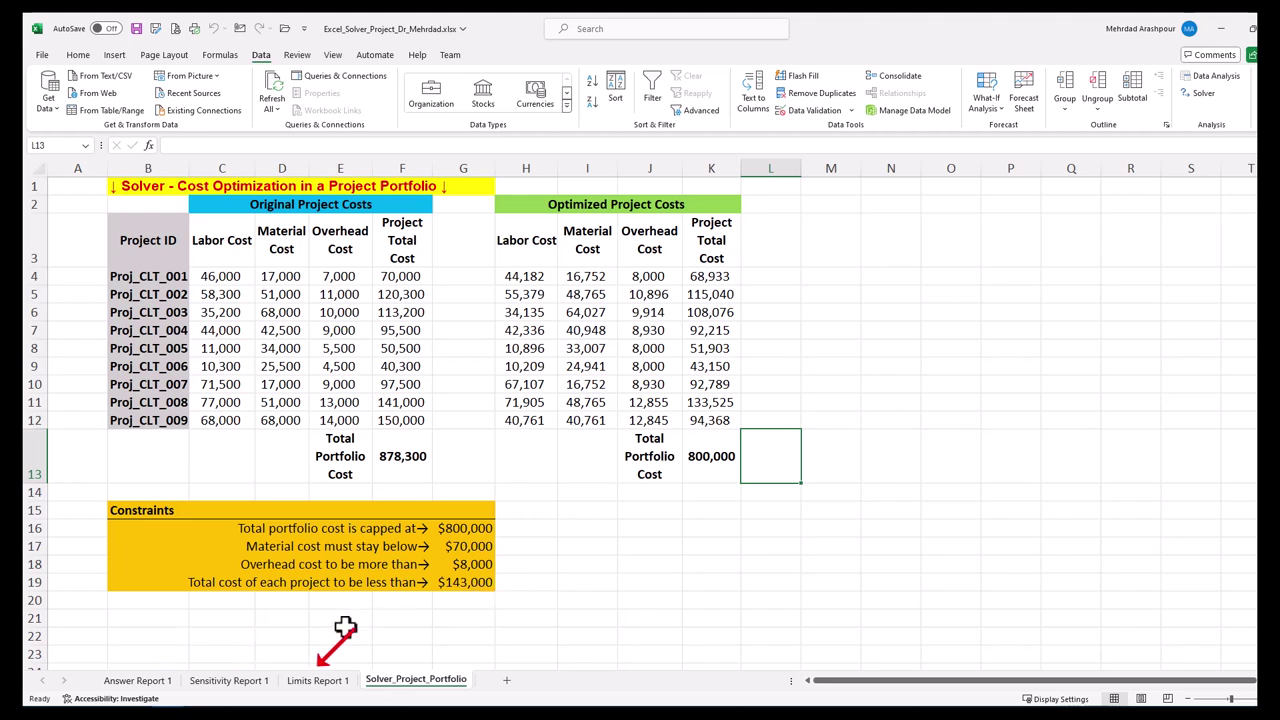
left_click(137, 680)
left_click_drag(47, 257, 130, 254)
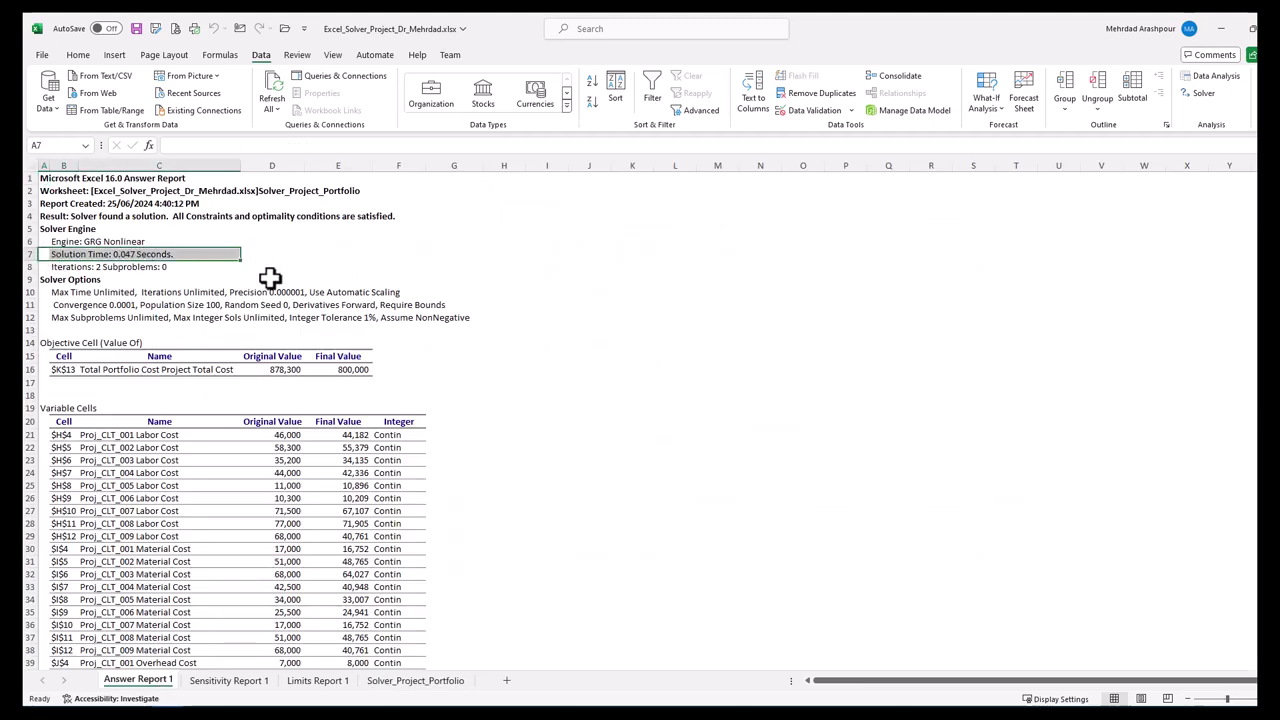
left_click(112, 344)
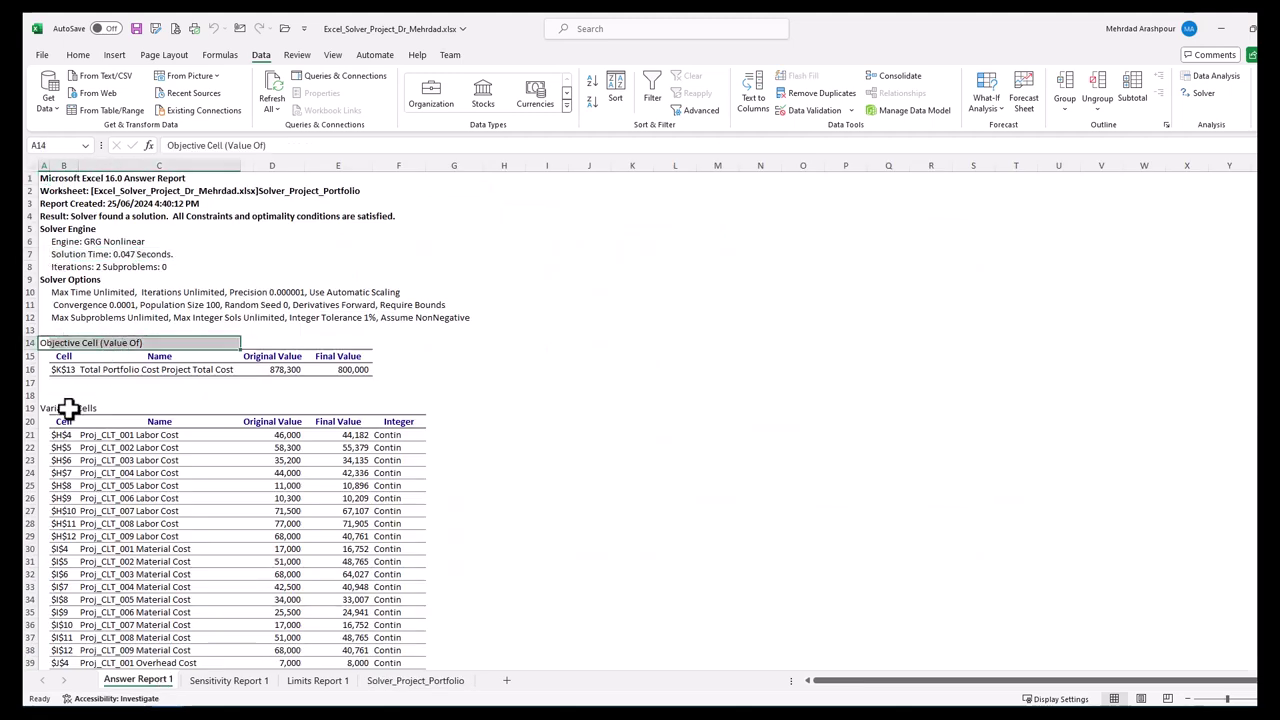
scroll(634, 426, "down", 7)
left_click(245, 681)
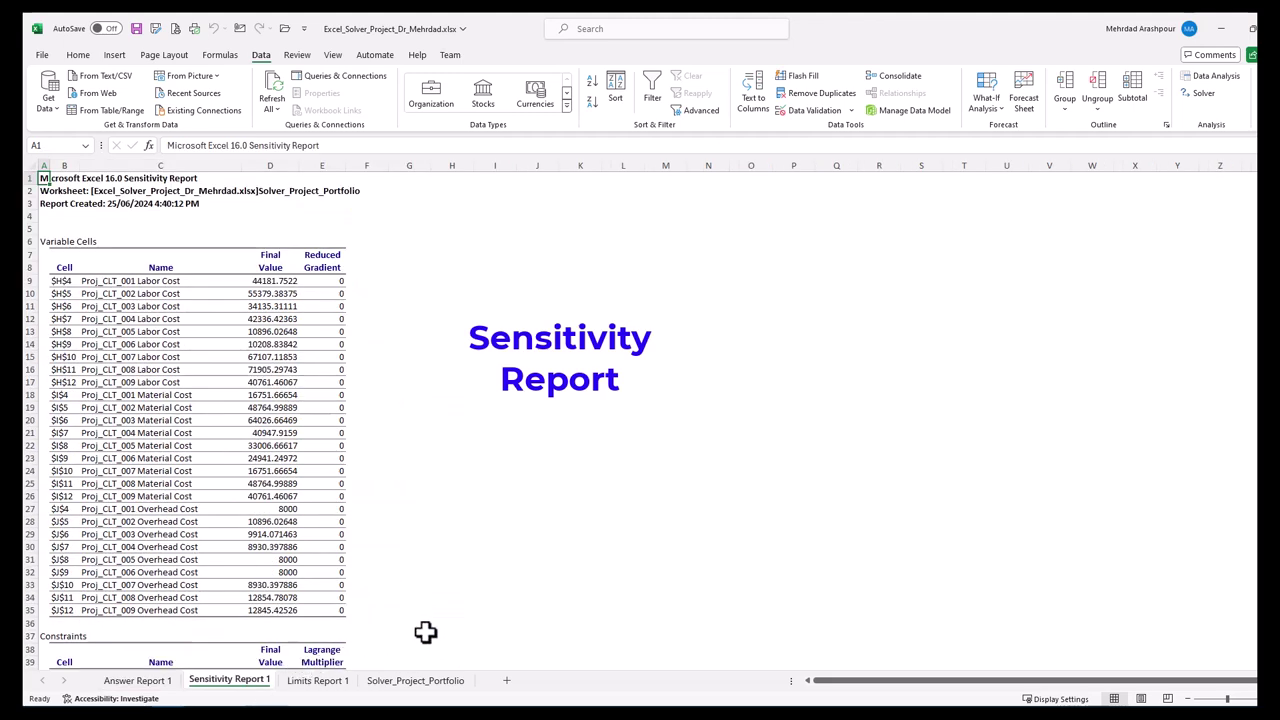
scroll(434, 616, "down", 2)
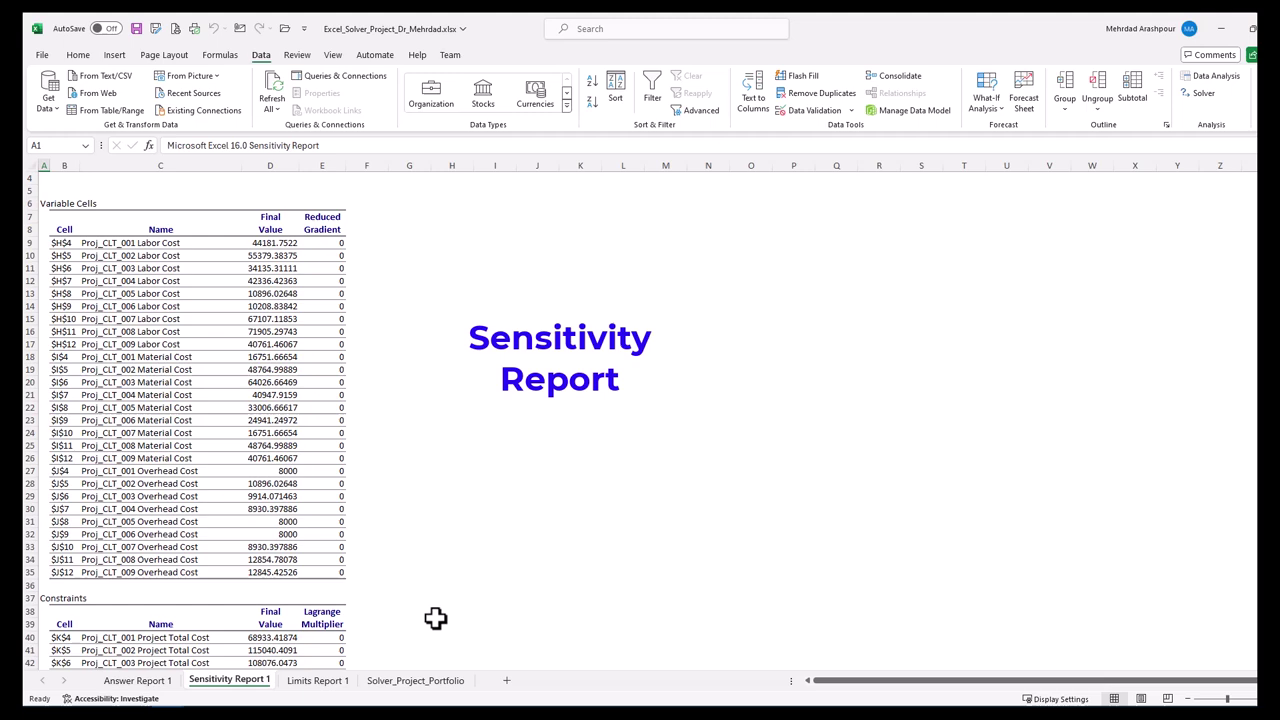
scroll(435, 618, "down", 4)
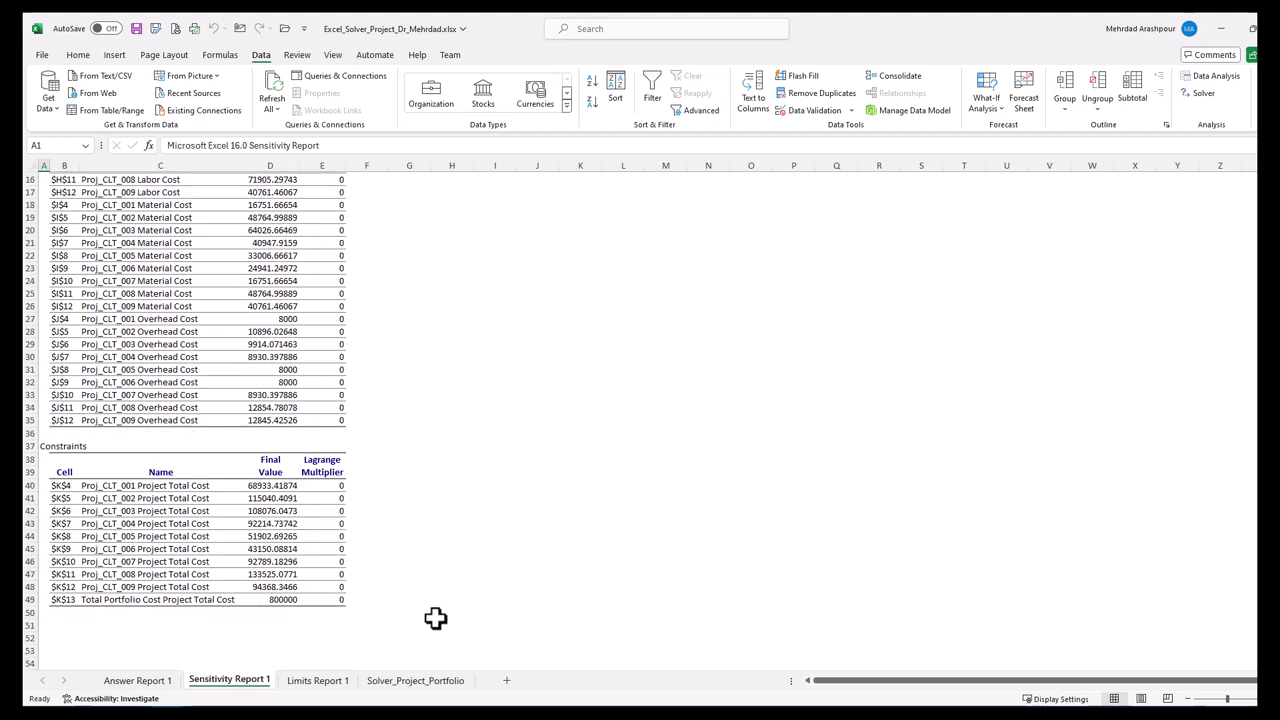
key("ctrl+Page_Down")
left_click(305, 165)
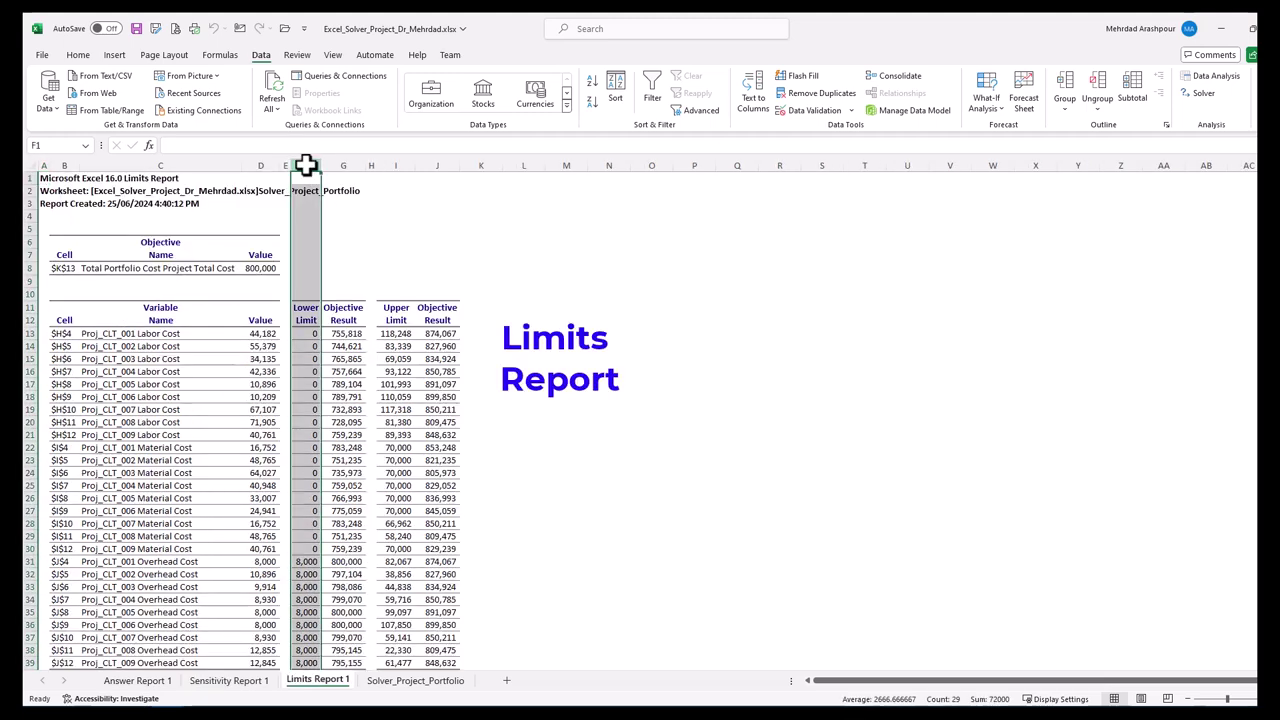
left_click(393, 163)
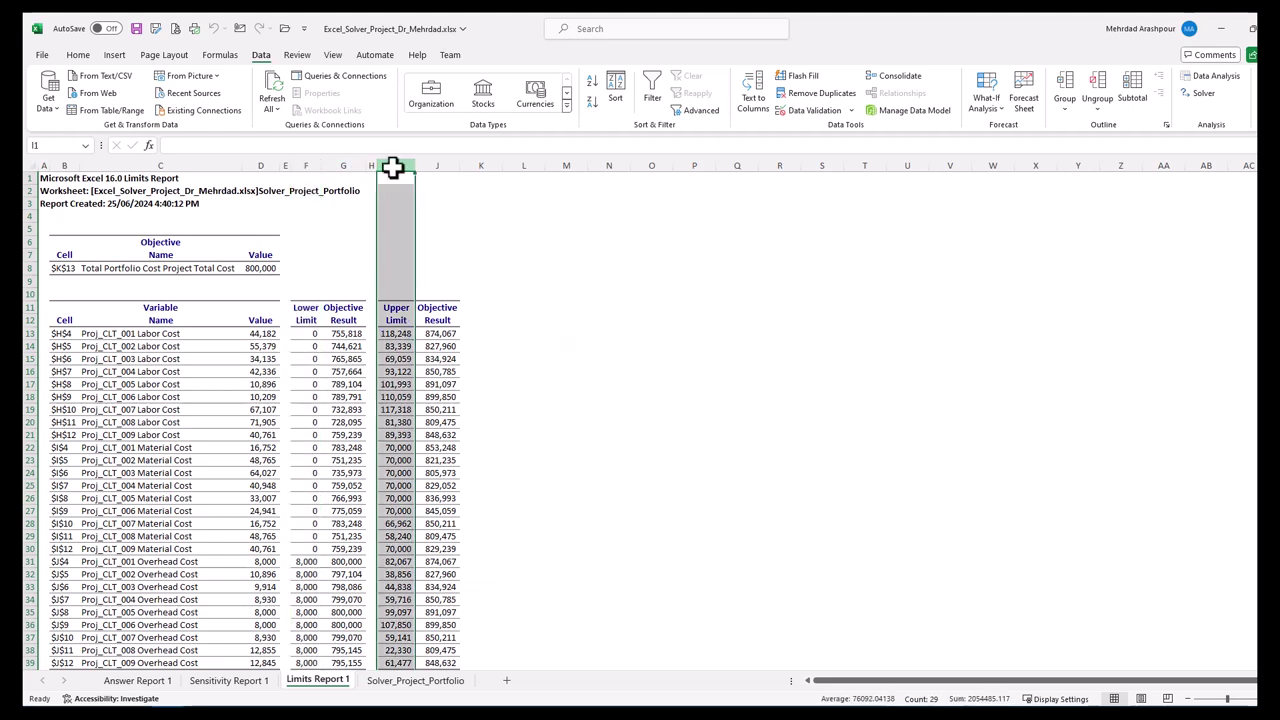
left_click(424, 682)
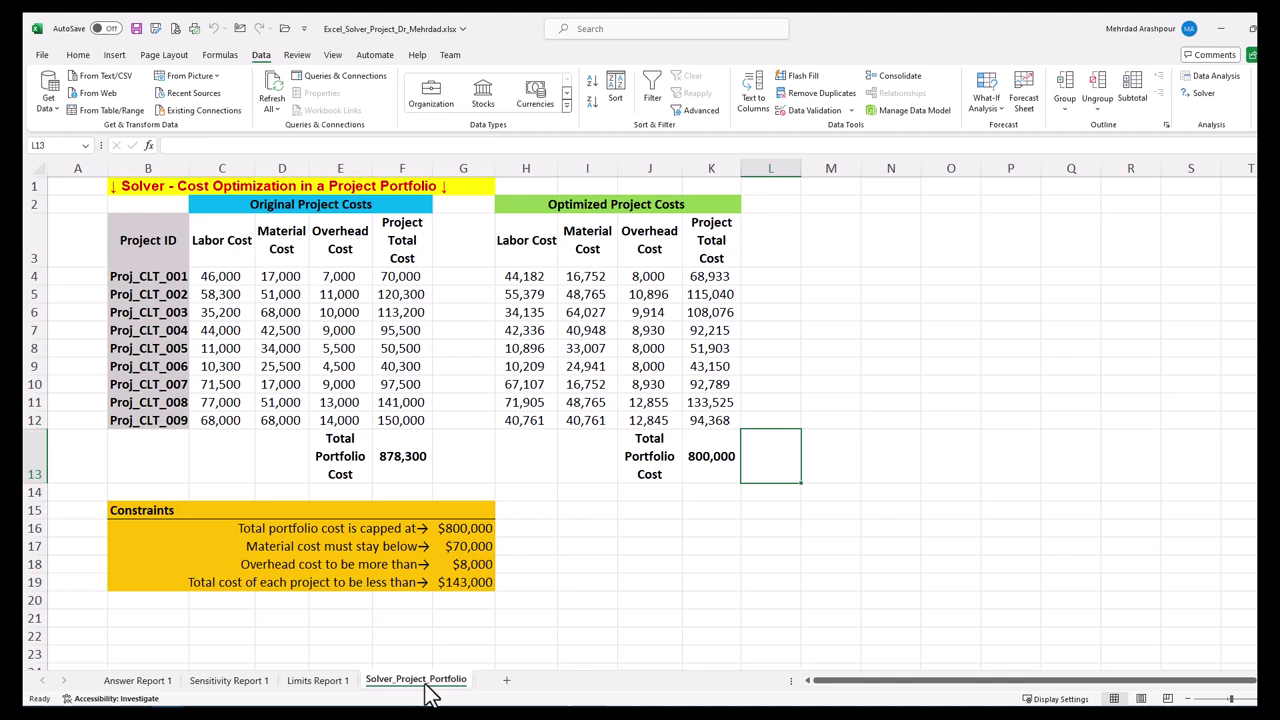